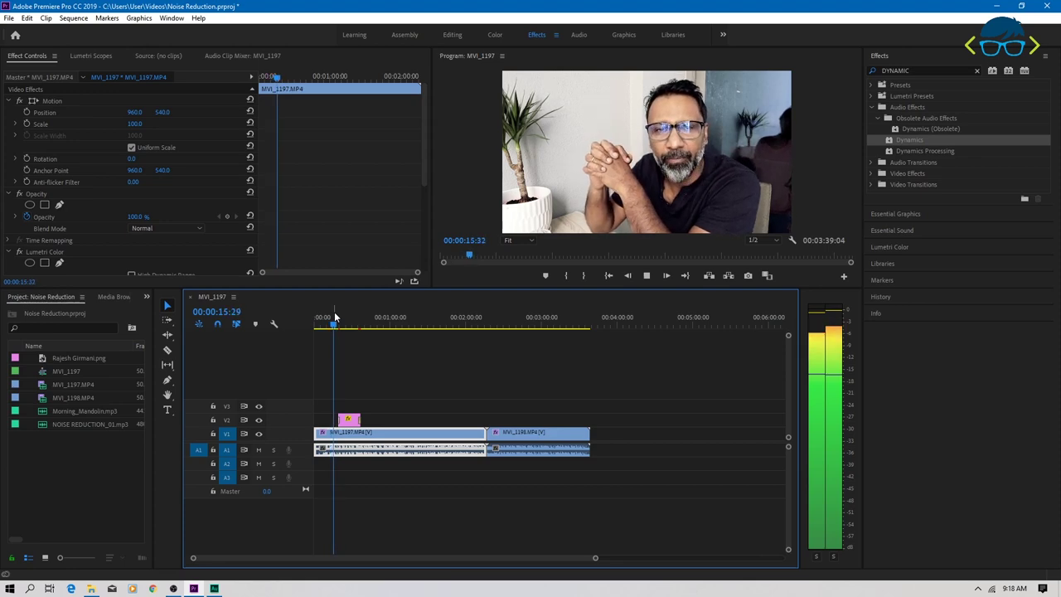
# Stop the sequence playback, switch to Adobe Audition and close NOISE REDUCTION.mp3 without saving its changes.
pyautogui.press('space')
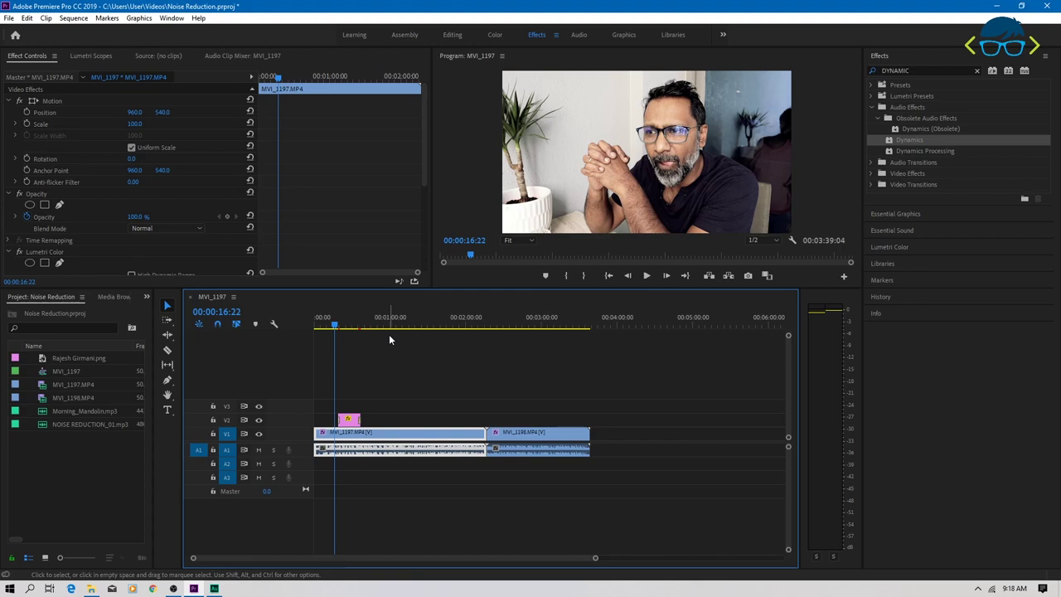
pyautogui.click(214, 588)
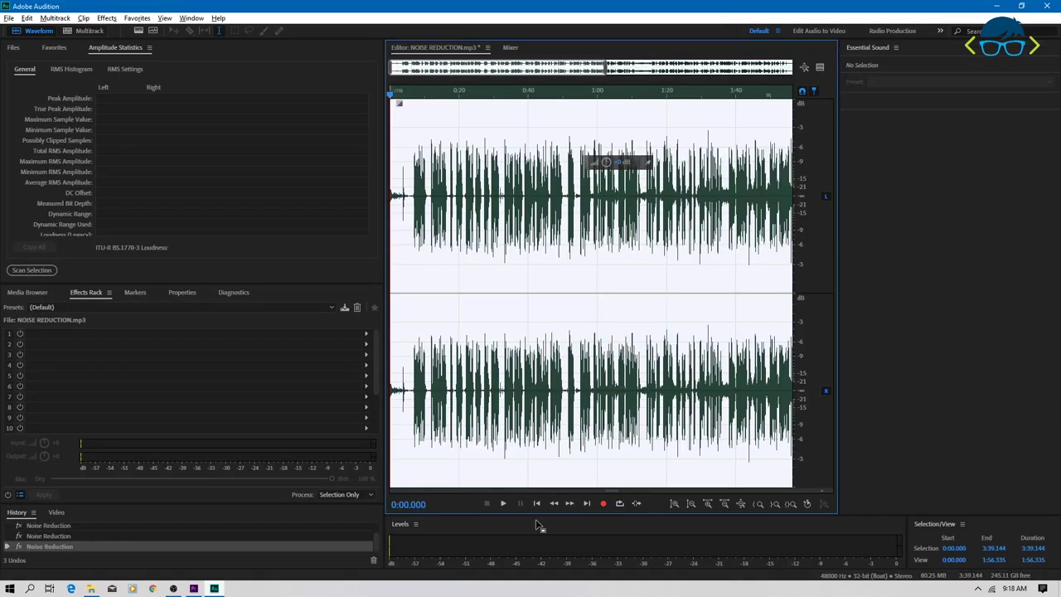
pyautogui.click(483, 197)
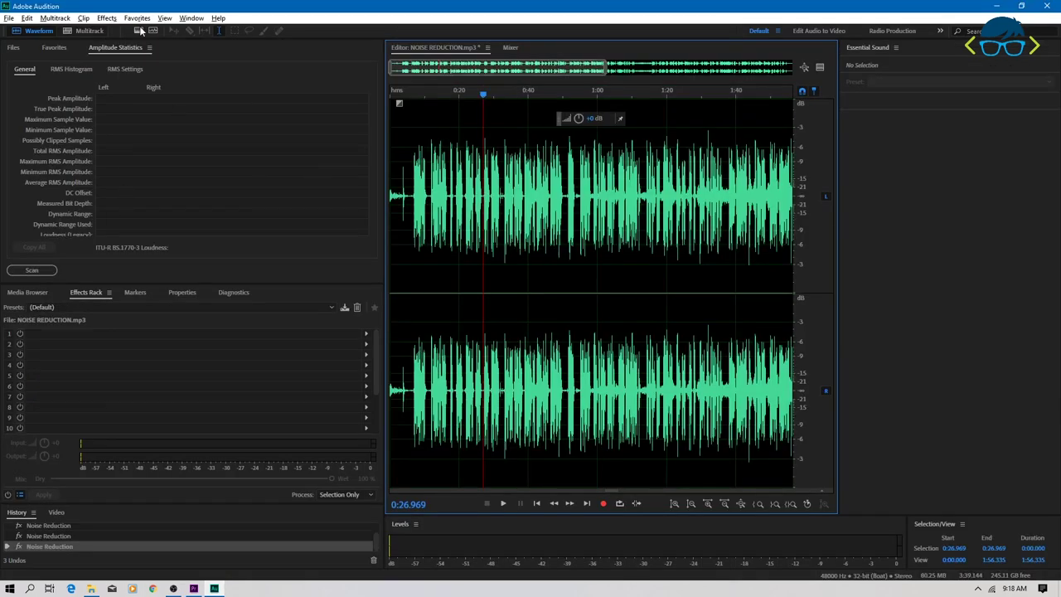
pyautogui.click(52, 49)
pyautogui.click(13, 50)
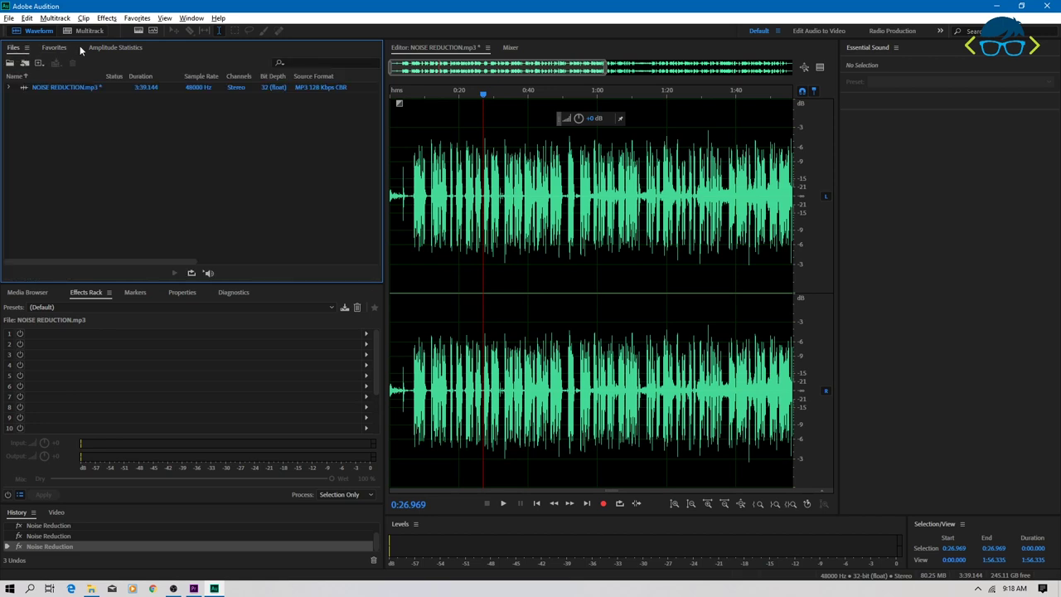
pyautogui.click(60, 88)
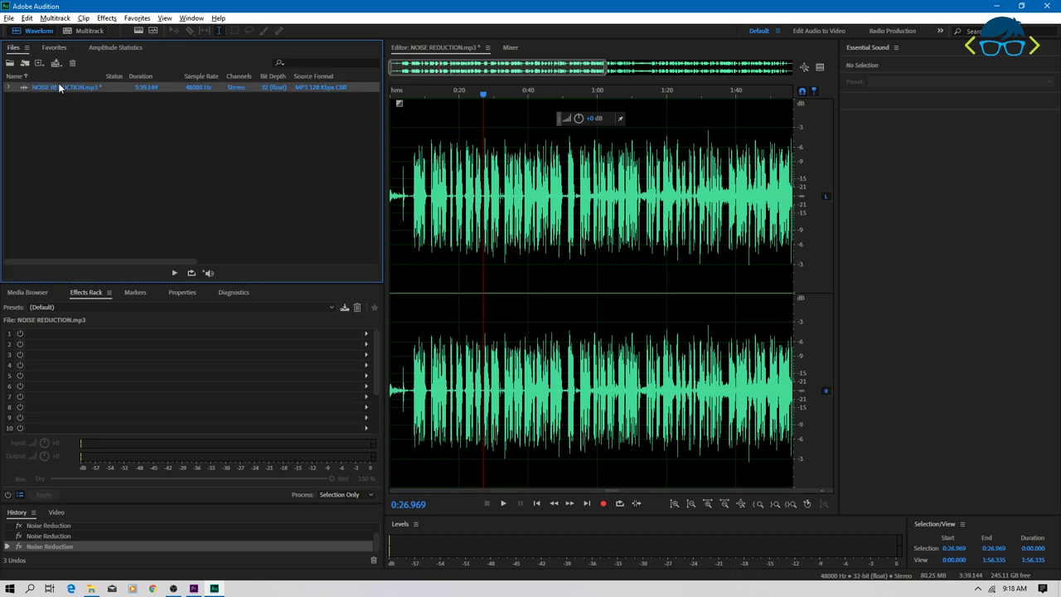
pyautogui.hotkey('ctrl', 'w')
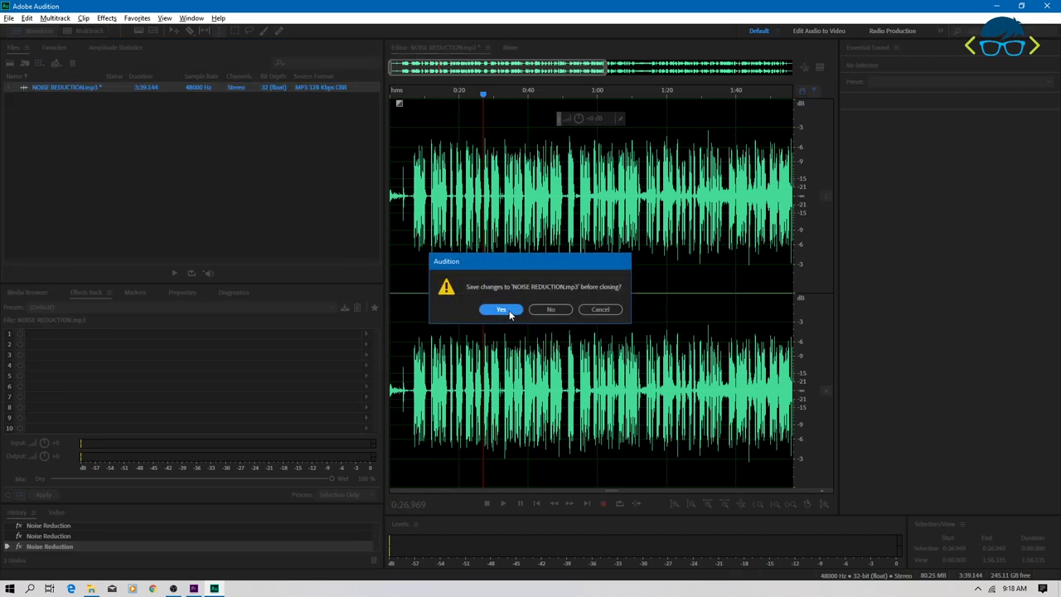
pyautogui.click(551, 309)
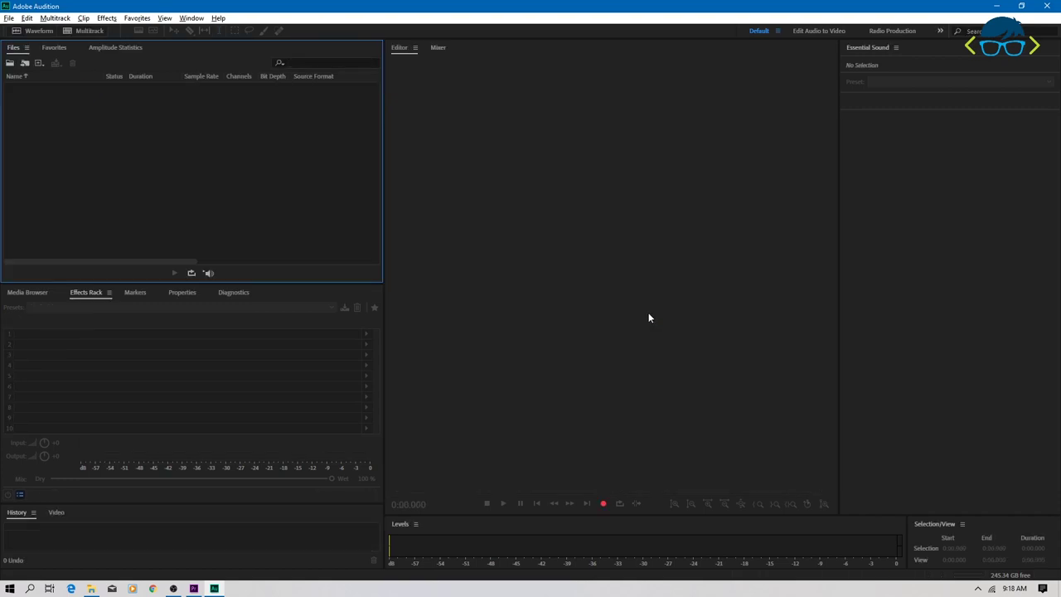
# Clear the open windows to reach the desktop and load NOISE REDUCTION.mp3 from there into Adobe Audition.
pyautogui.click(995, 6)
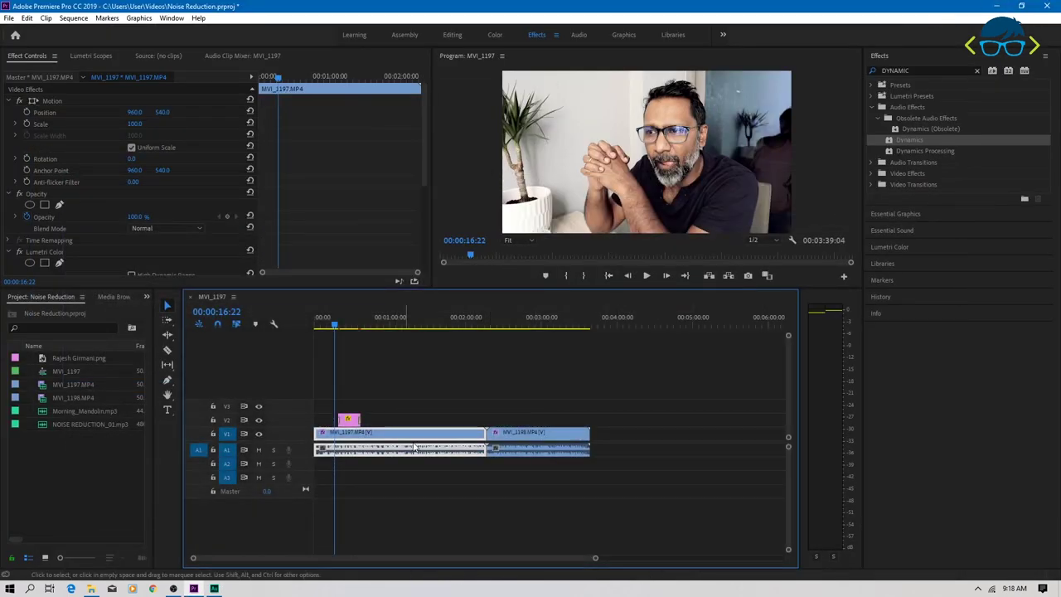
pyautogui.click(997, 6)
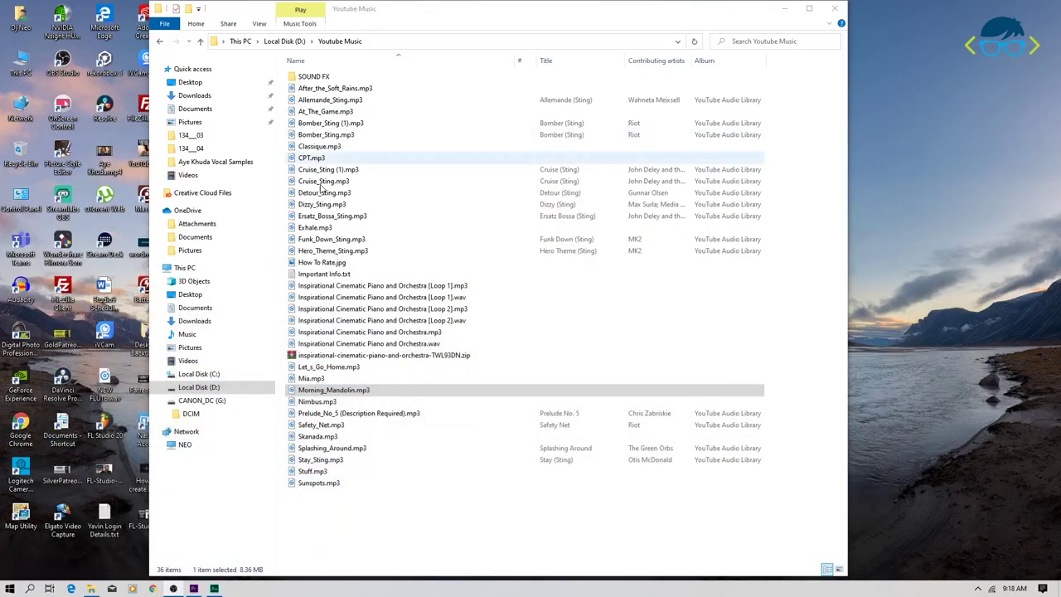
pyautogui.click(786, 12)
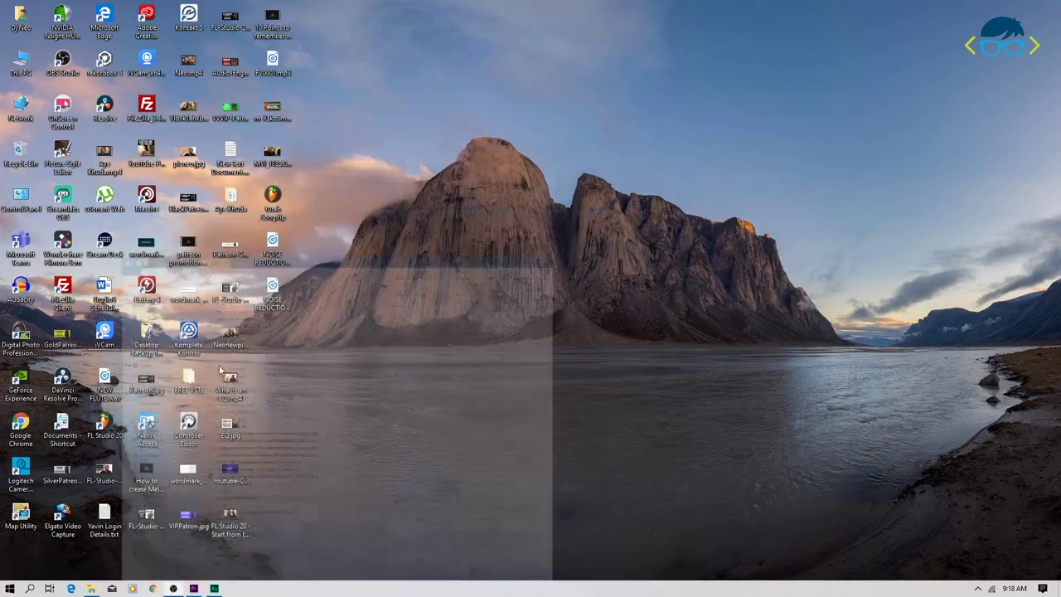
pyautogui.click(273, 245)
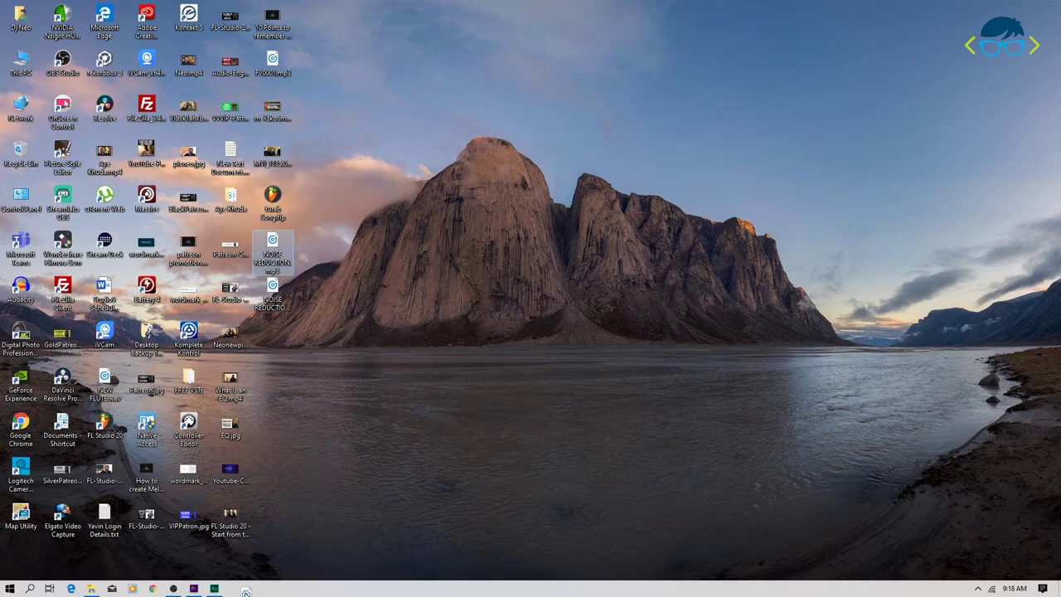
pyautogui.moveTo(246, 590); pyautogui.dragTo(459, 200)
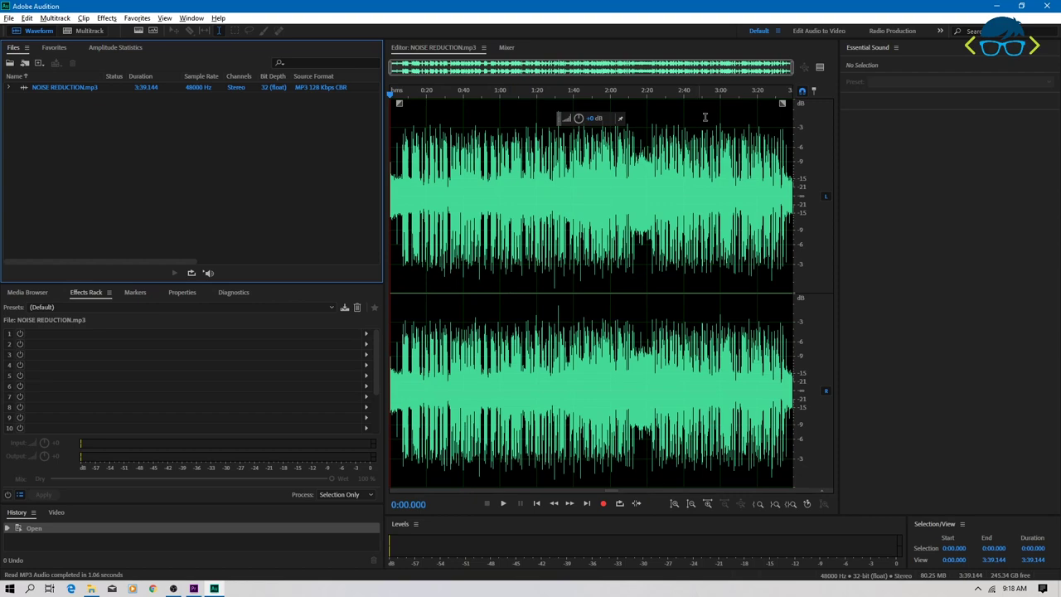
# Zoom in on roughly the first 33 seconds and listen to the opening background noise and the first spoken passage.
pyautogui.moveTo(791, 71); pyautogui.dragTo(448, 79)
pyautogui.press('space')
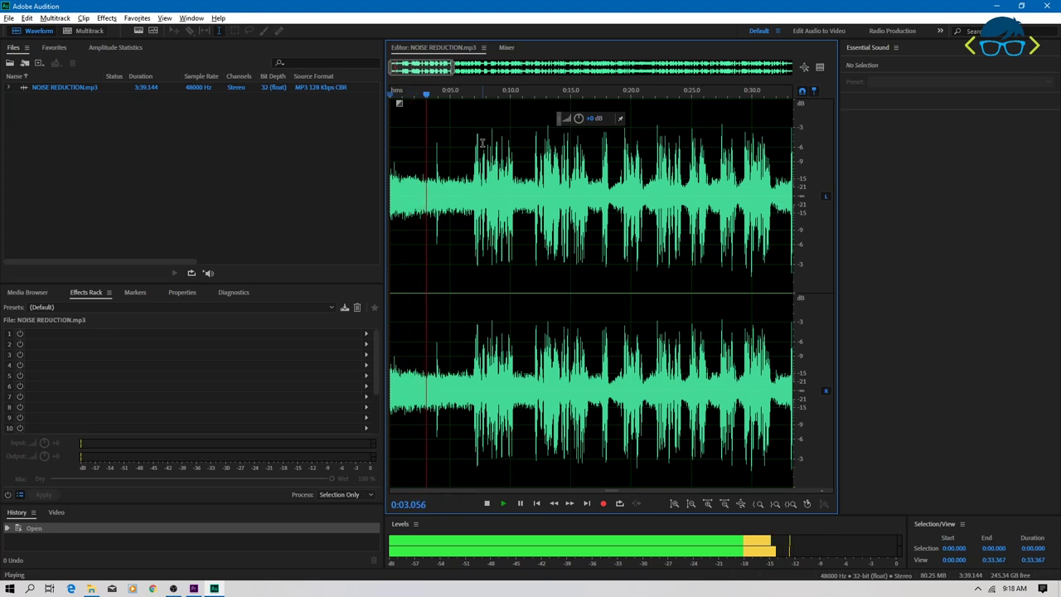
pyautogui.press('space')
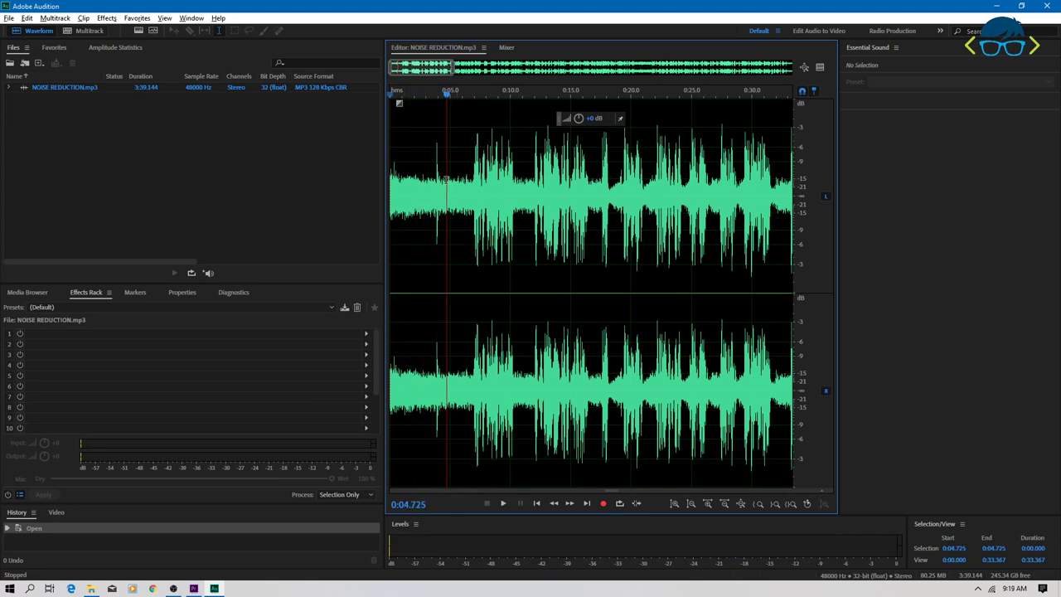
pyautogui.click(444, 189)
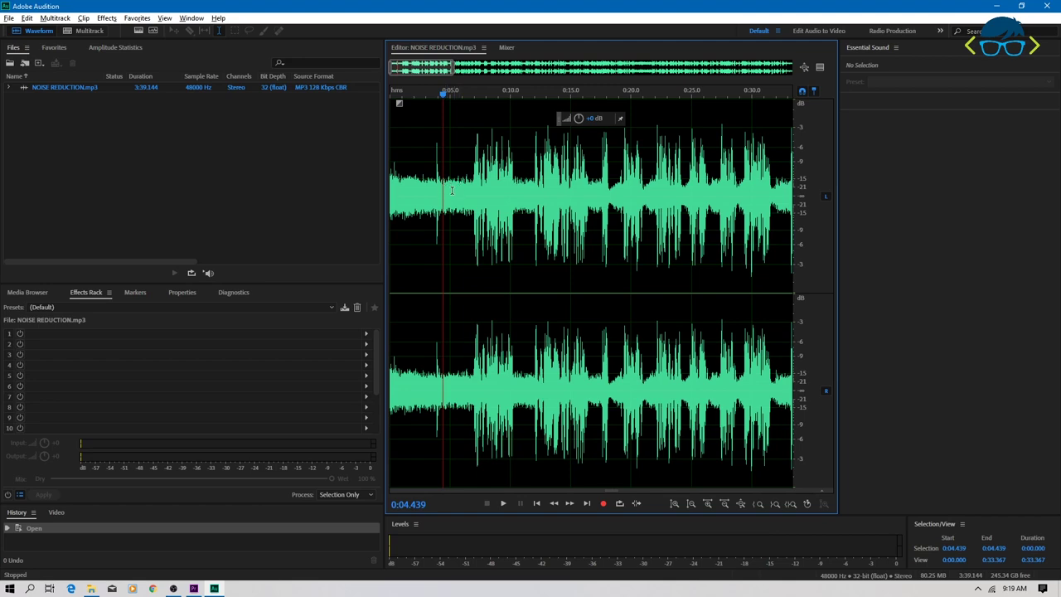
pyautogui.click(472, 169)
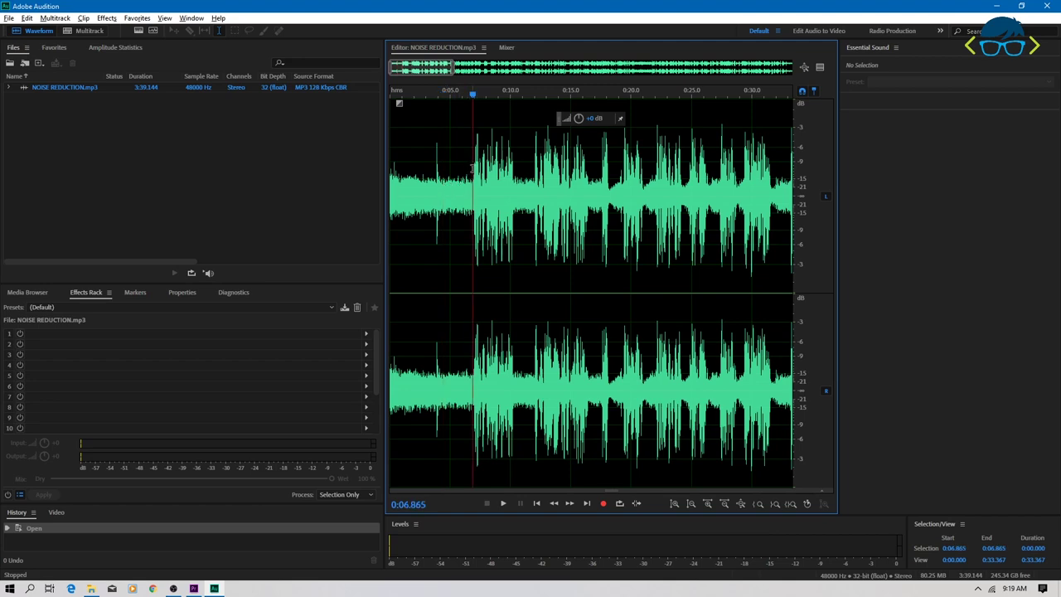
pyautogui.press('space')
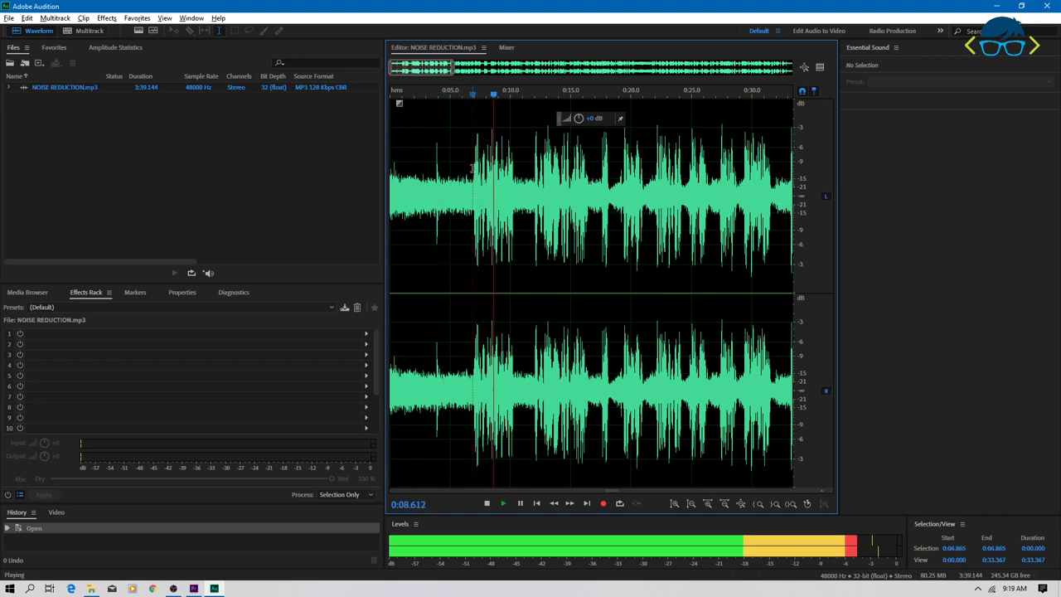
pyautogui.press('space')
pyautogui.click(446, 187)
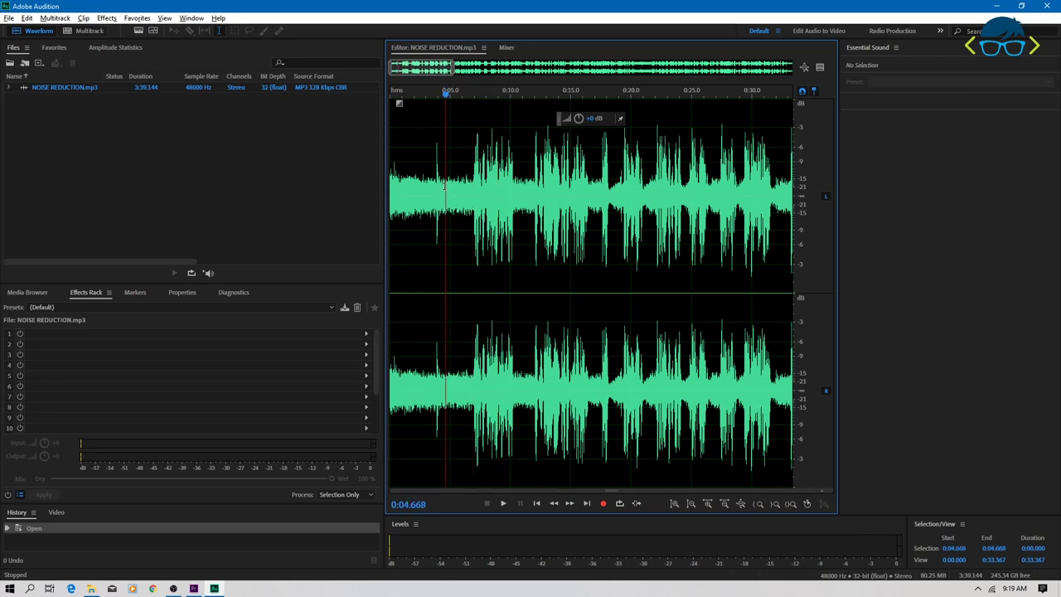
pyautogui.moveTo(443, 186); pyautogui.dragTo(466, 188)
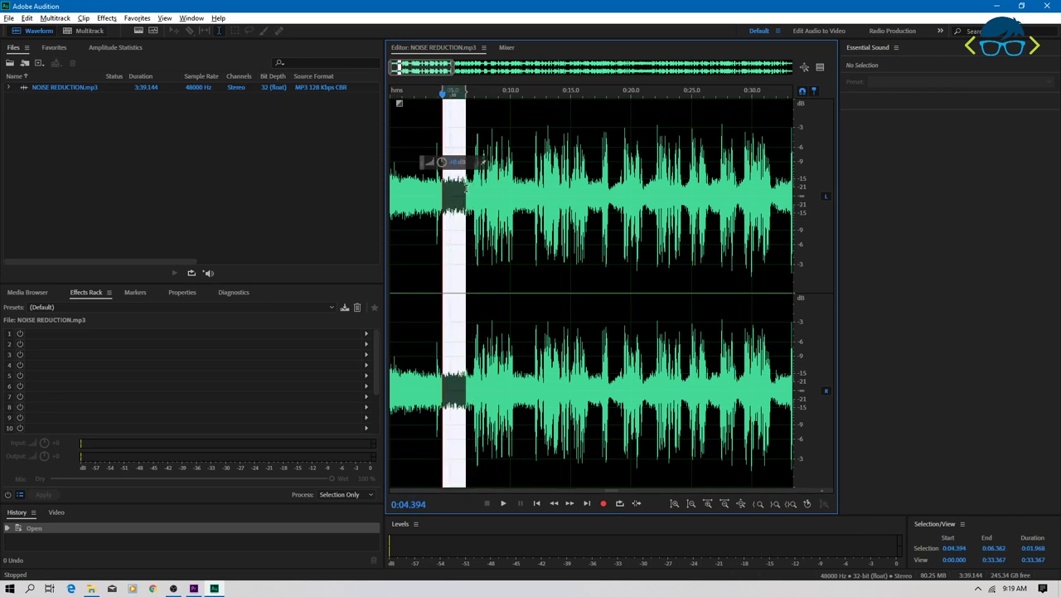
pyautogui.click(417, 189)
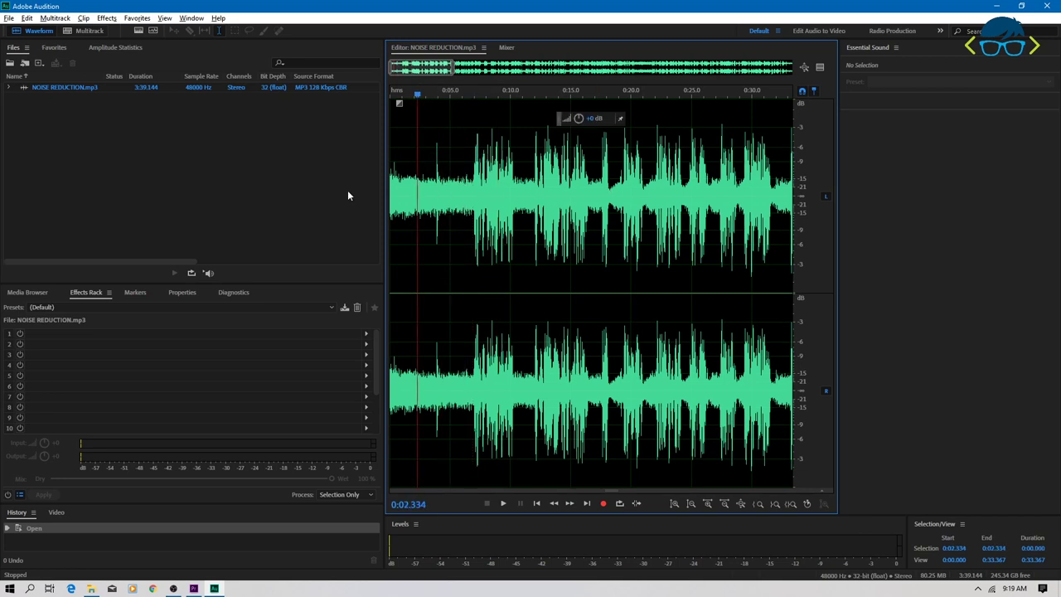
pyautogui.moveTo(466, 184); pyautogui.dragTo(364, 198)
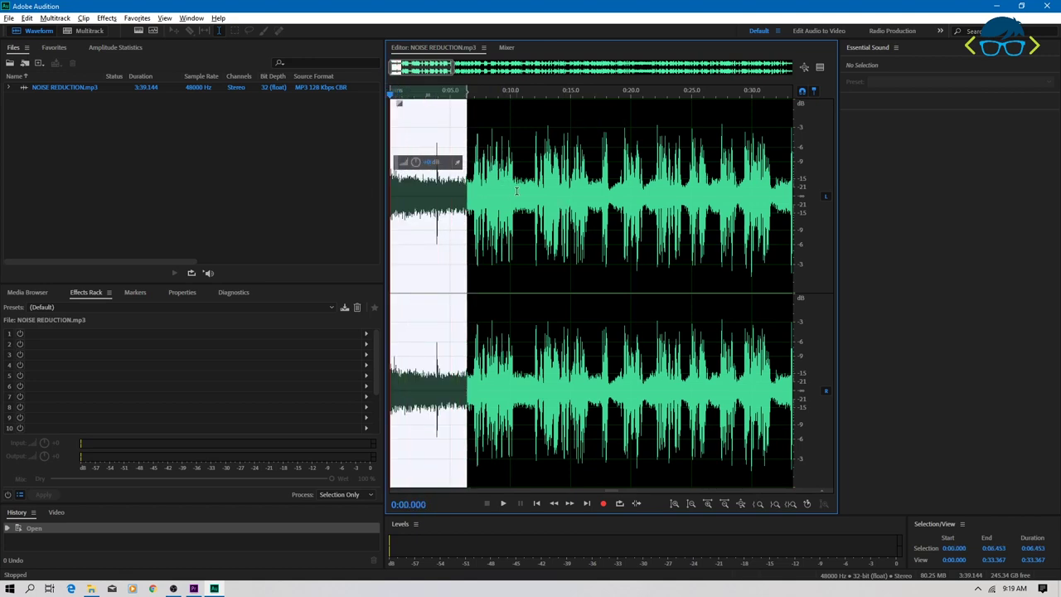
pyautogui.moveTo(513, 193); pyautogui.dragTo(525, 192)
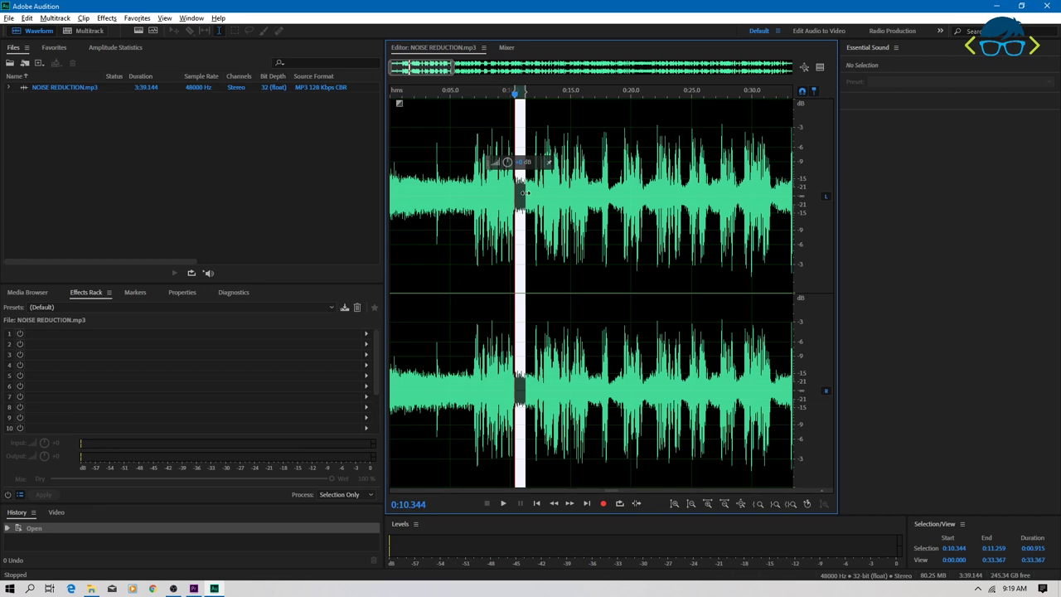
pyautogui.click(518, 177)
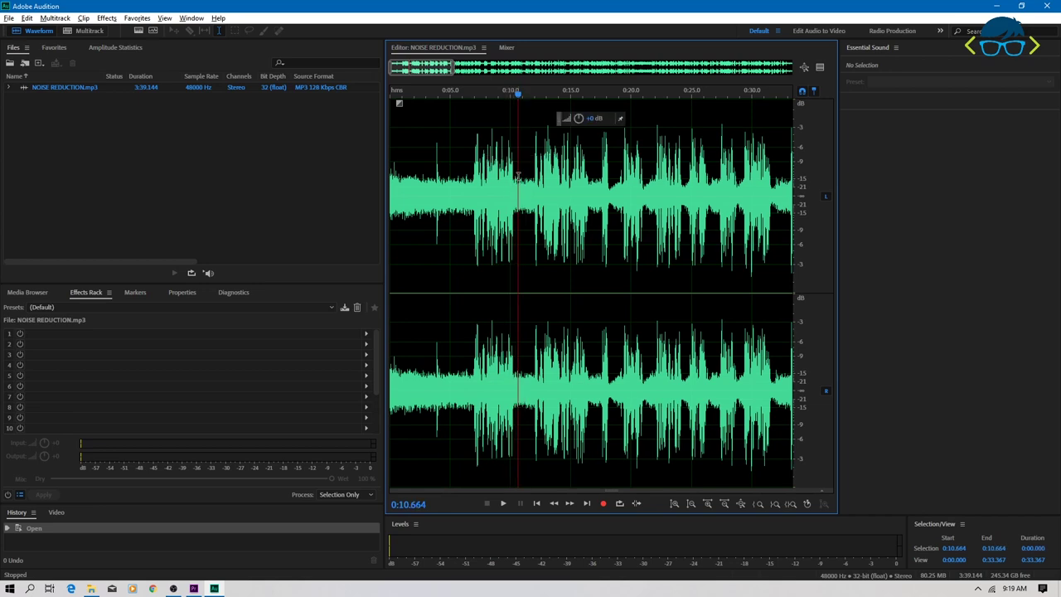
# Play the recording from about 0:00.7 through the first pause in speech, with the view narrowed to about 18 seconds.
pyautogui.click(398, 186)
pyautogui.press('space')
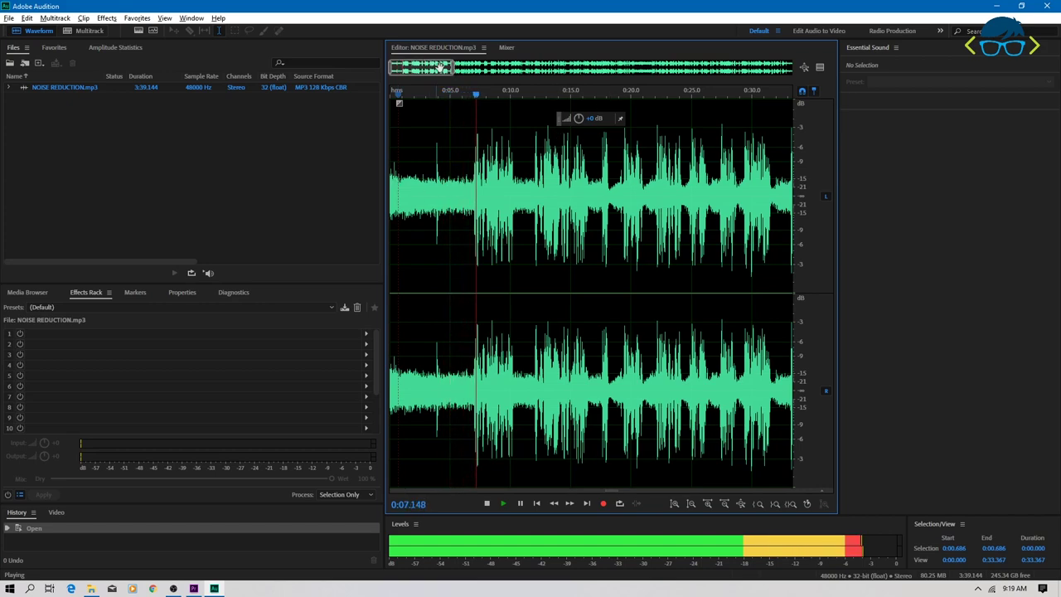
pyautogui.moveTo(452, 70); pyautogui.dragTo(415, 69)
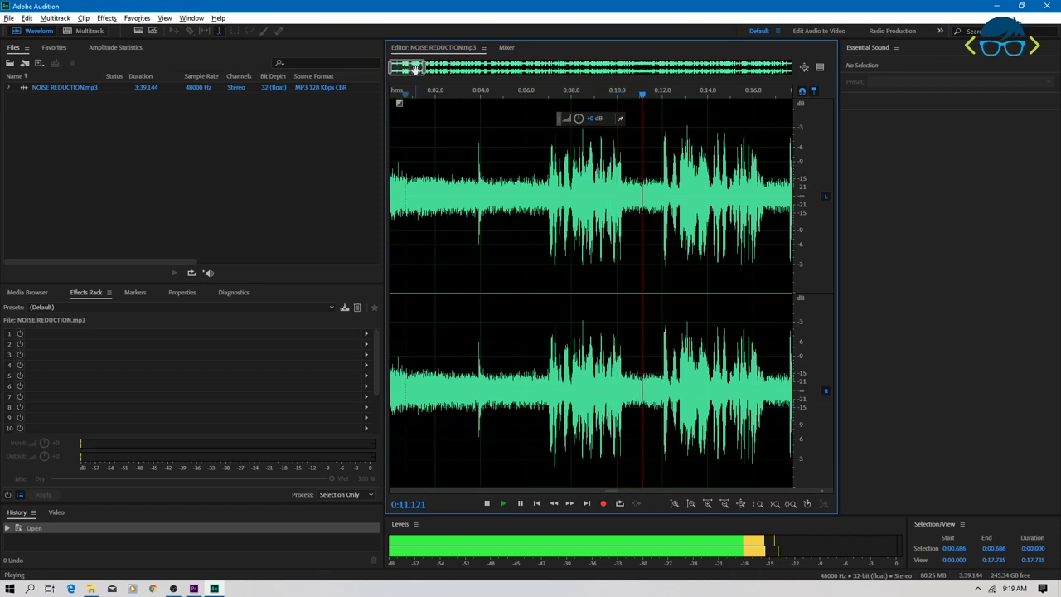
pyautogui.press('space')
# Select the noise-only pause from about 0:10.4 to 0:12.0 and capture it as the noise print.
pyautogui.click(627, 191)
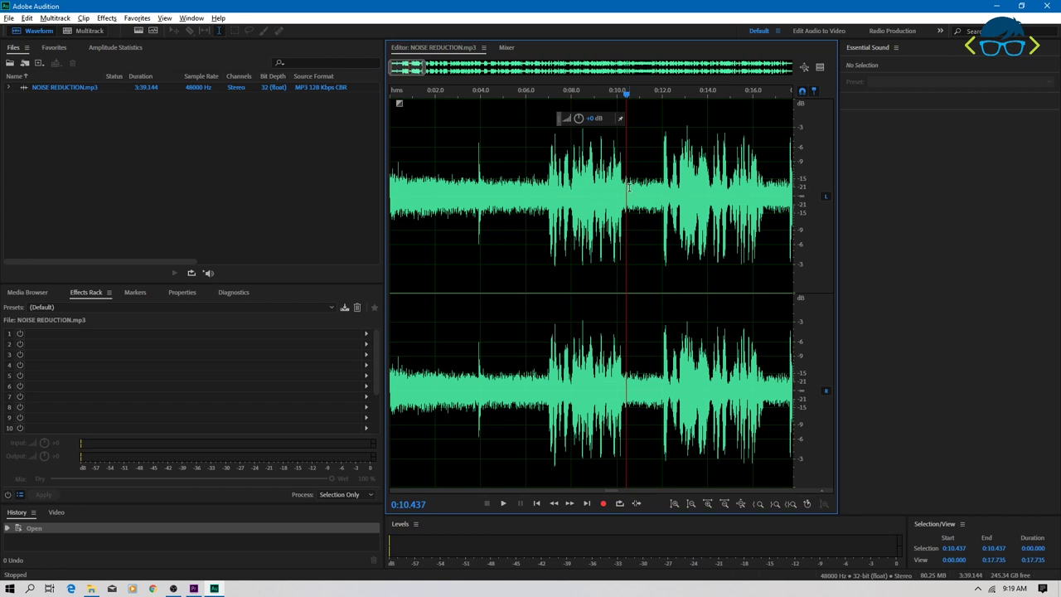
pyautogui.moveTo(626, 191); pyautogui.dragTo(661, 187)
pyautogui.click(650, 189)
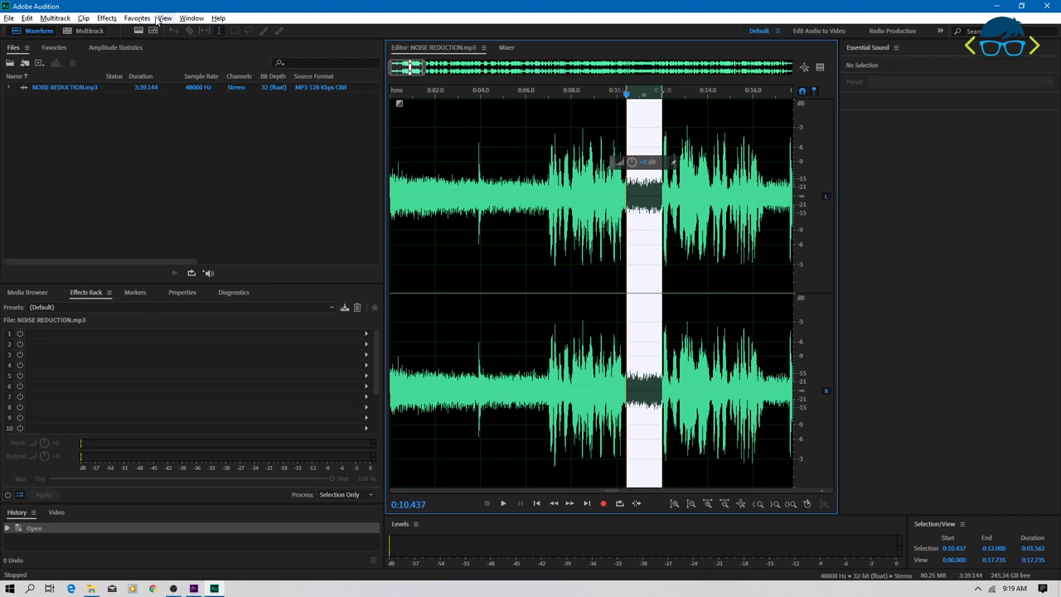
pyautogui.click(110, 19)
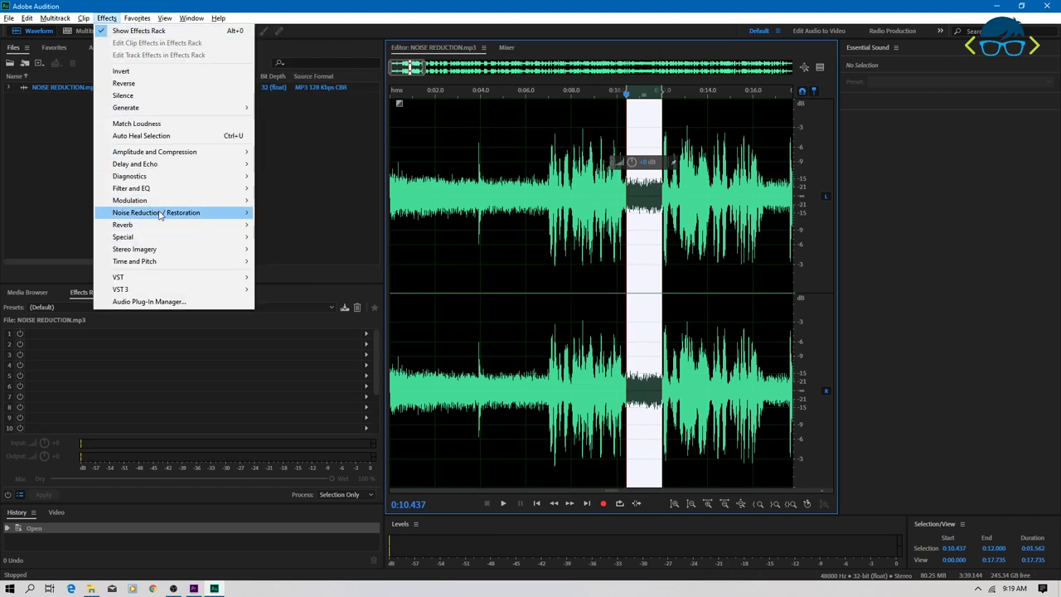
pyautogui.moveTo(192, 217)
pyautogui.click(317, 219)
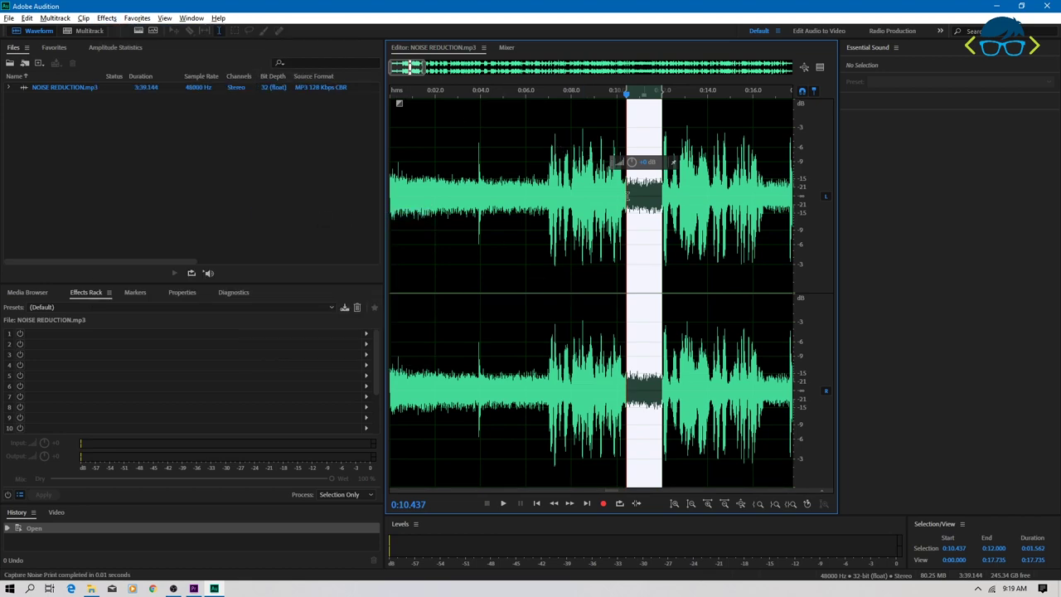
pyautogui.click(106, 18)
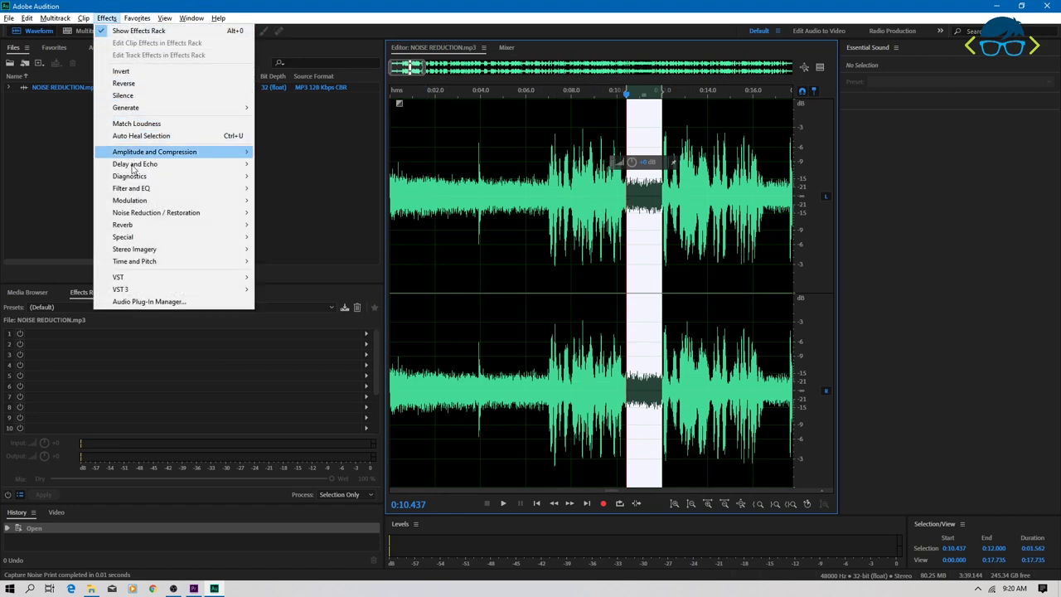
pyautogui.moveTo(137, 216)
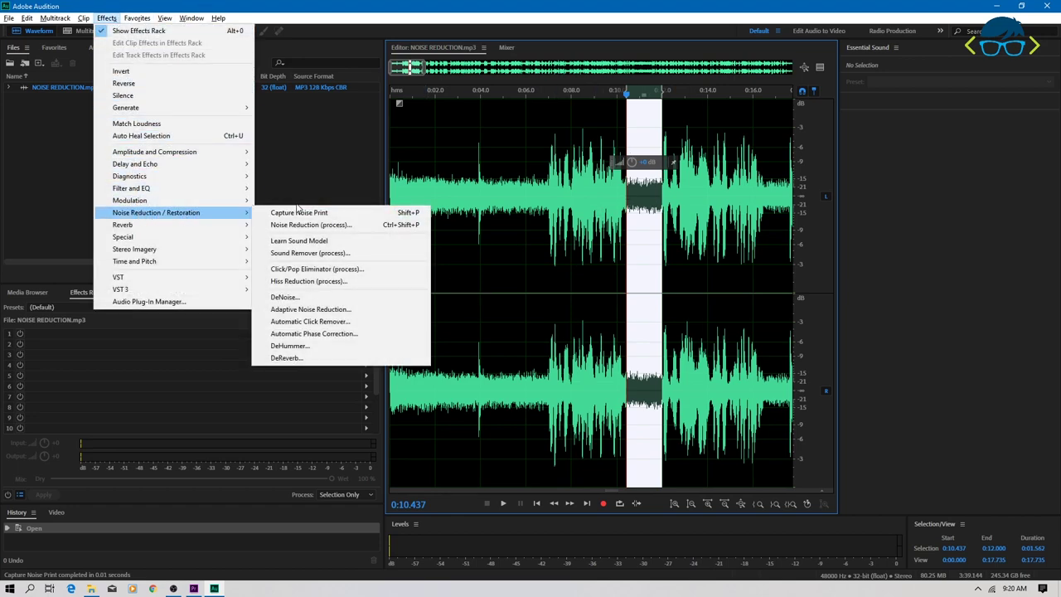
pyautogui.click(560, 10)
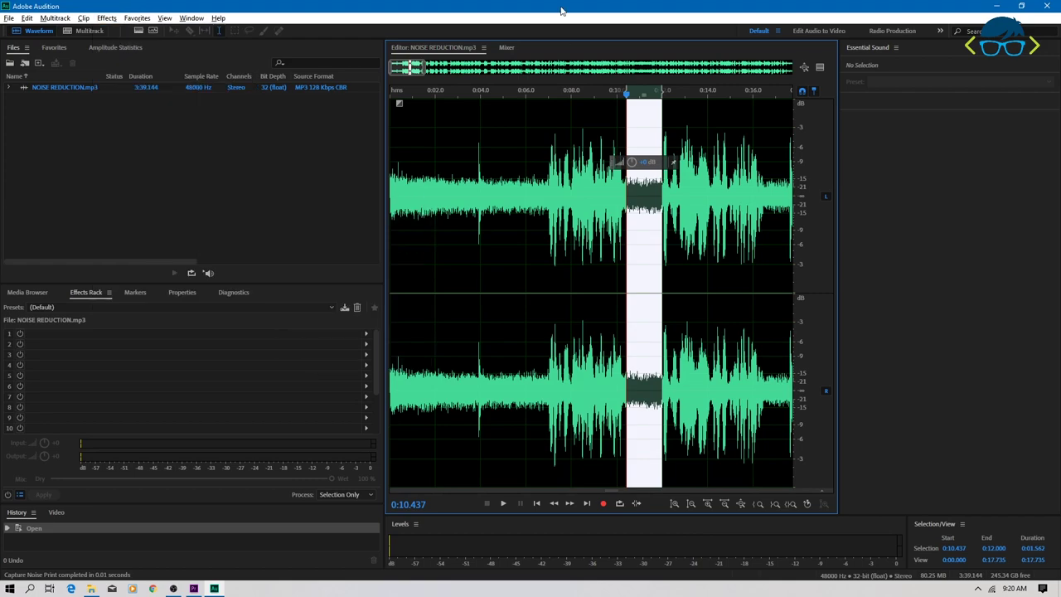
# Select the entire recording and apply Noise Reduction (process) to it using the captured noise print.
pyautogui.click(616, 210)
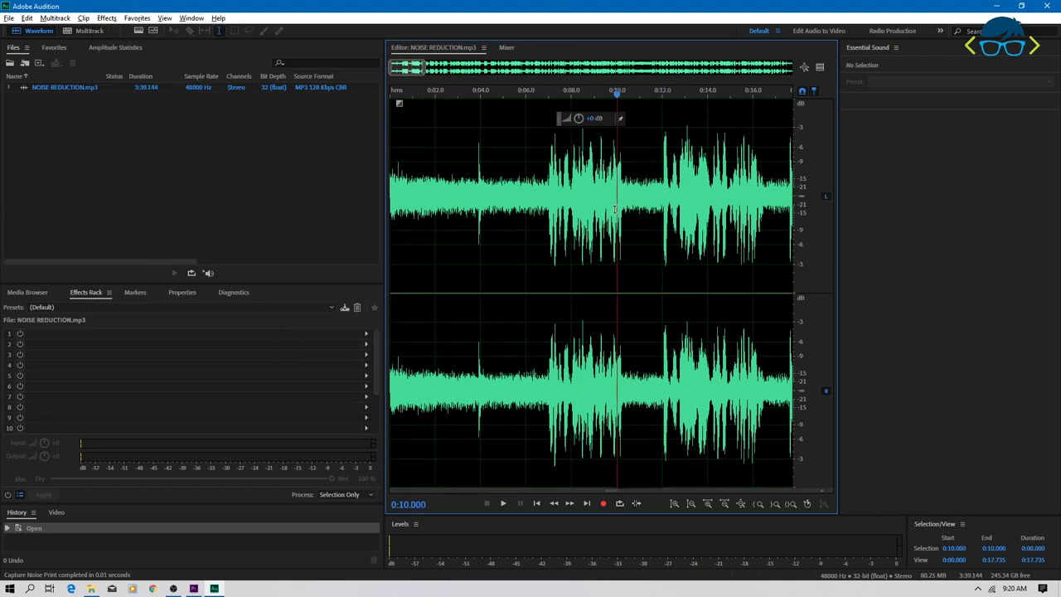
pyautogui.hotkey('ctrl', 'a')
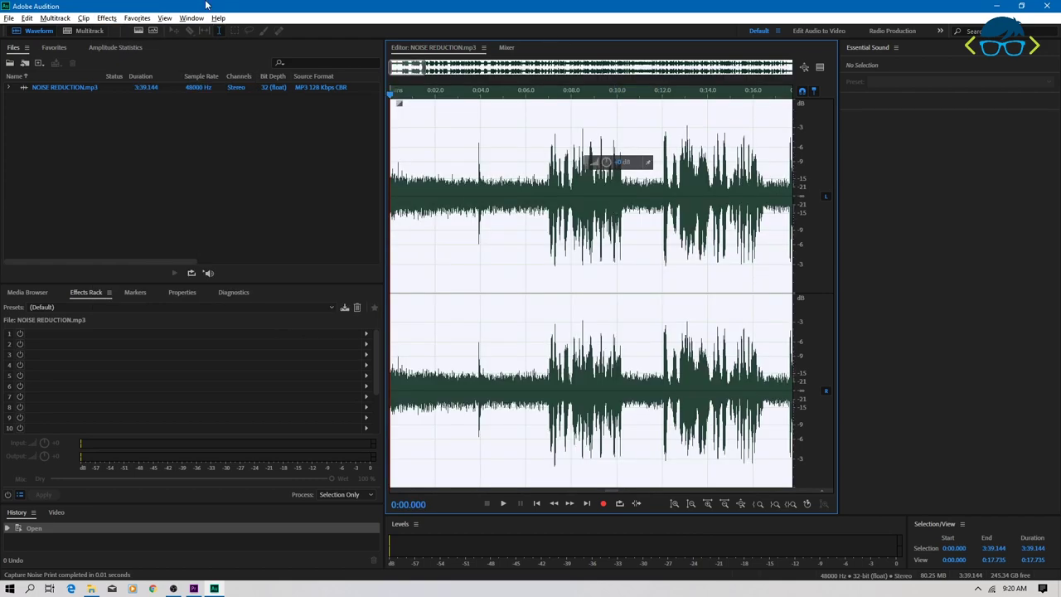
pyautogui.click(106, 18)
pyautogui.moveTo(143, 219)
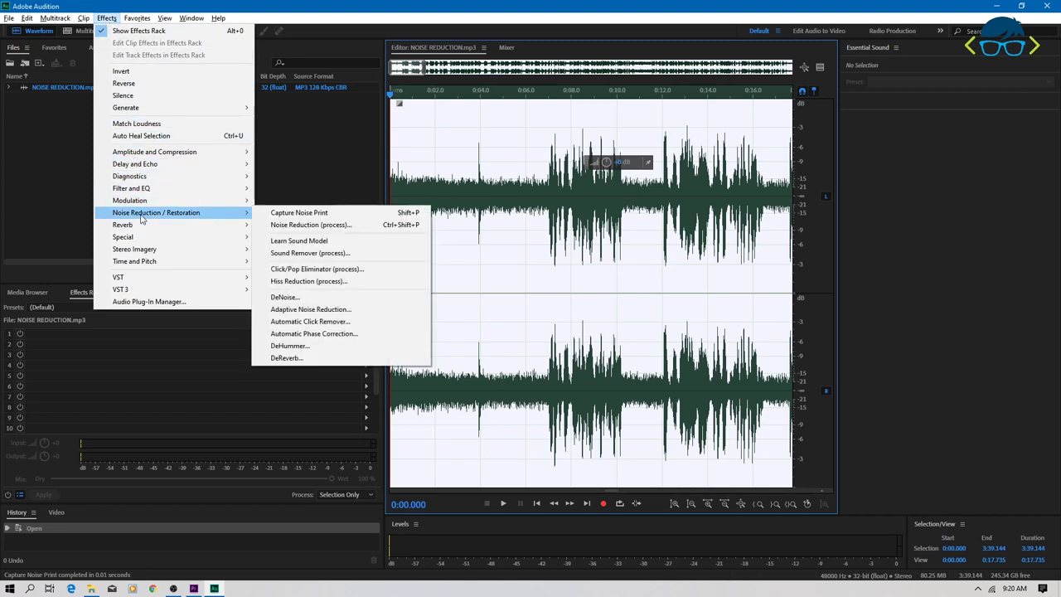
pyautogui.click(314, 227)
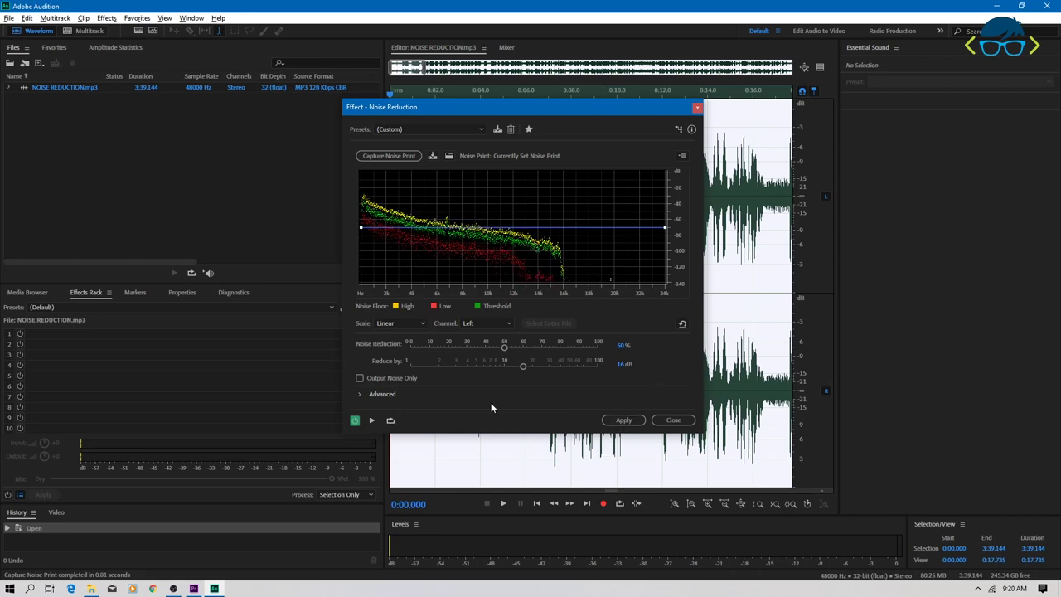
pyautogui.click(622, 420)
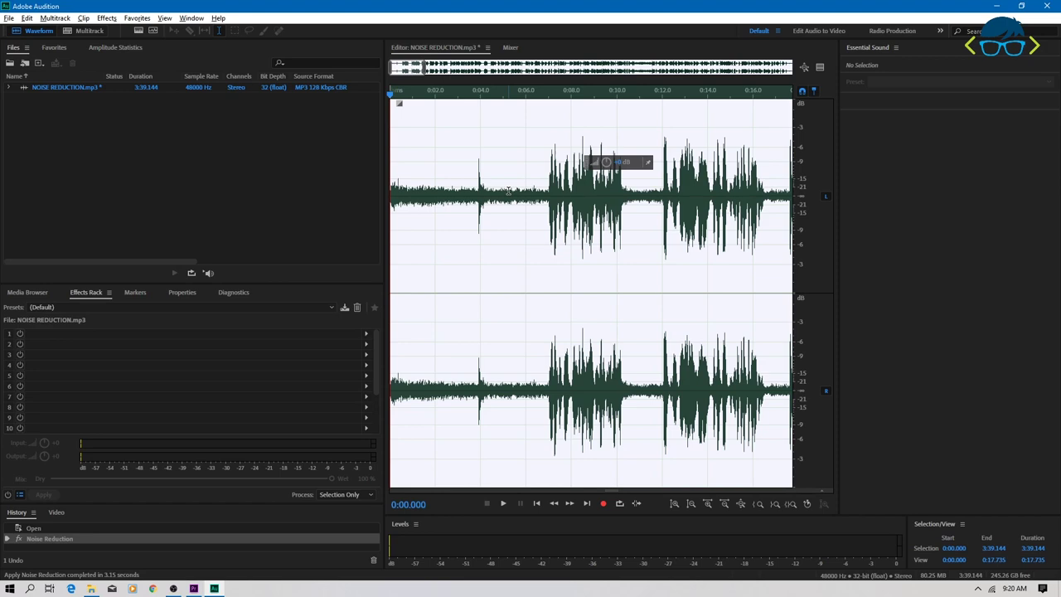
# Play the processed recording briefly from about 0:04.7 to 0:05.7 to check the remaining background noise.
pyautogui.click(496, 193)
pyautogui.press('space')
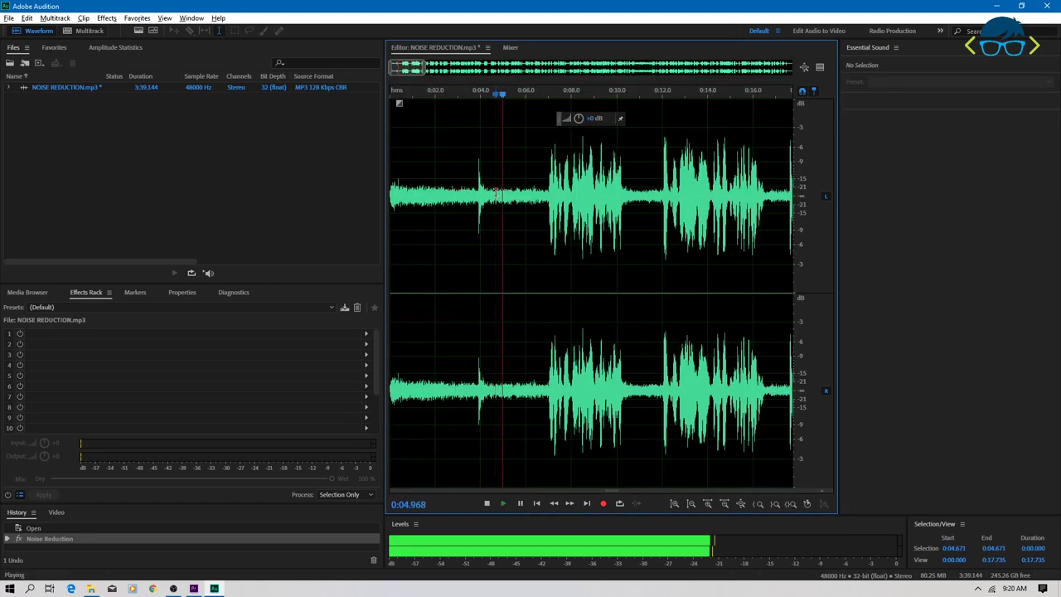
pyautogui.press('space')
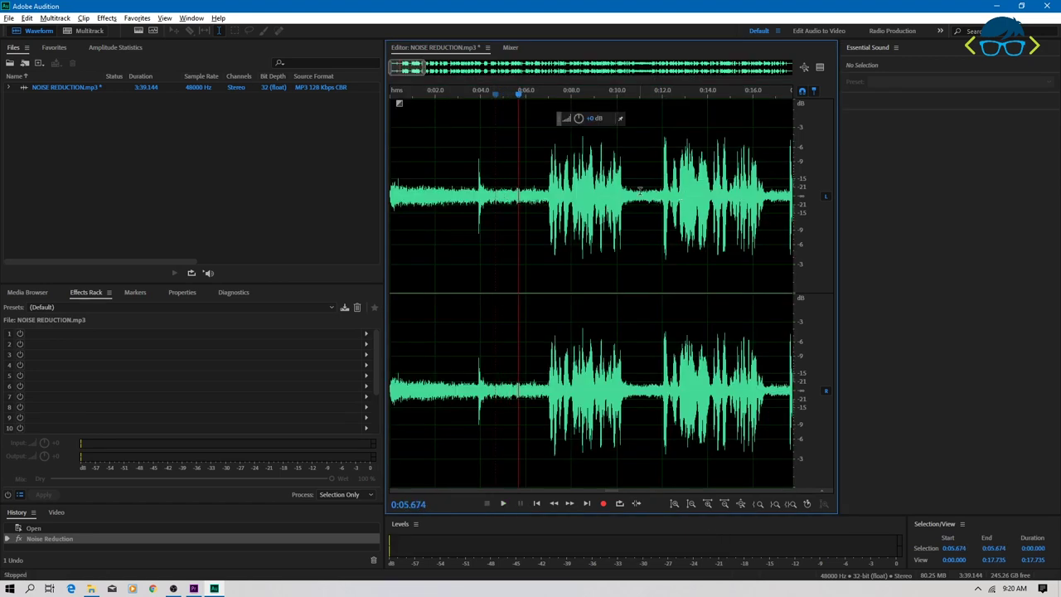
# Select the noise-only pause from about 0:10.5 to 0:11.7 and capture it as a new noise print.
pyautogui.moveTo(629, 190); pyautogui.dragTo(656, 191)
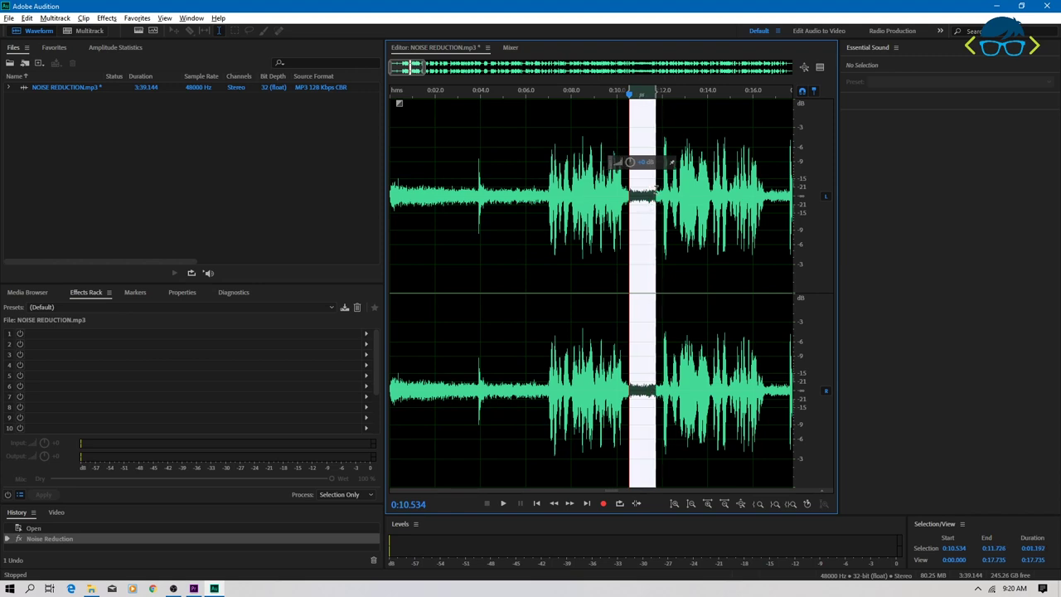
pyautogui.click(139, 17)
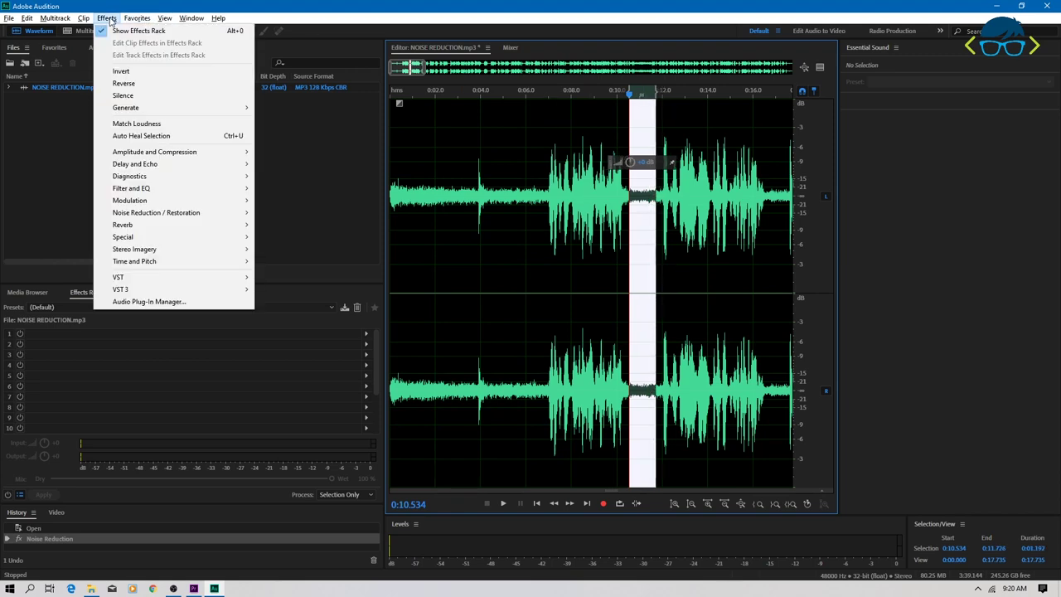
pyautogui.moveTo(162, 212)
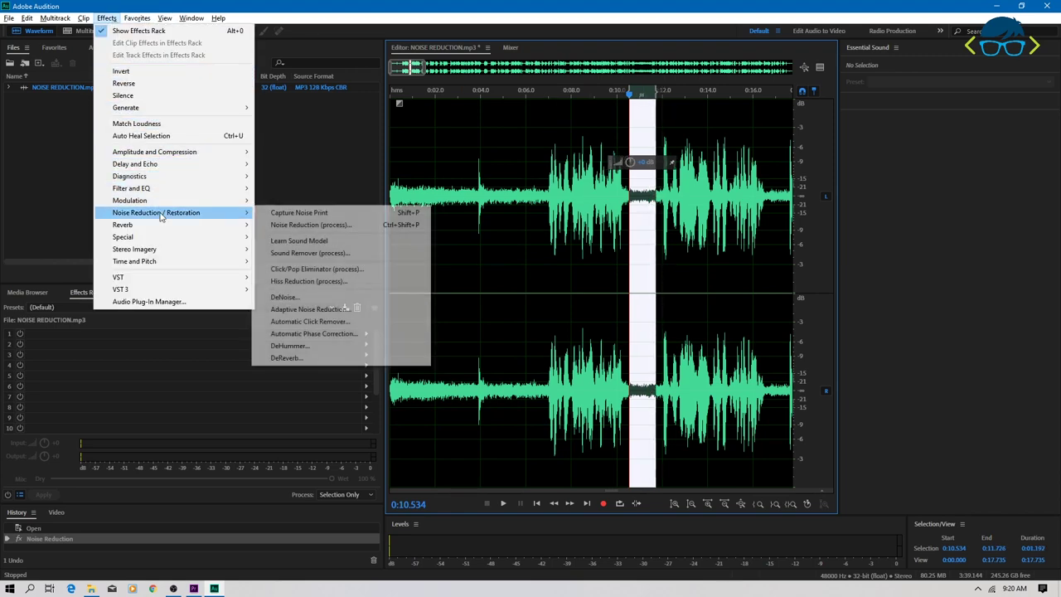
pyautogui.click(334, 217)
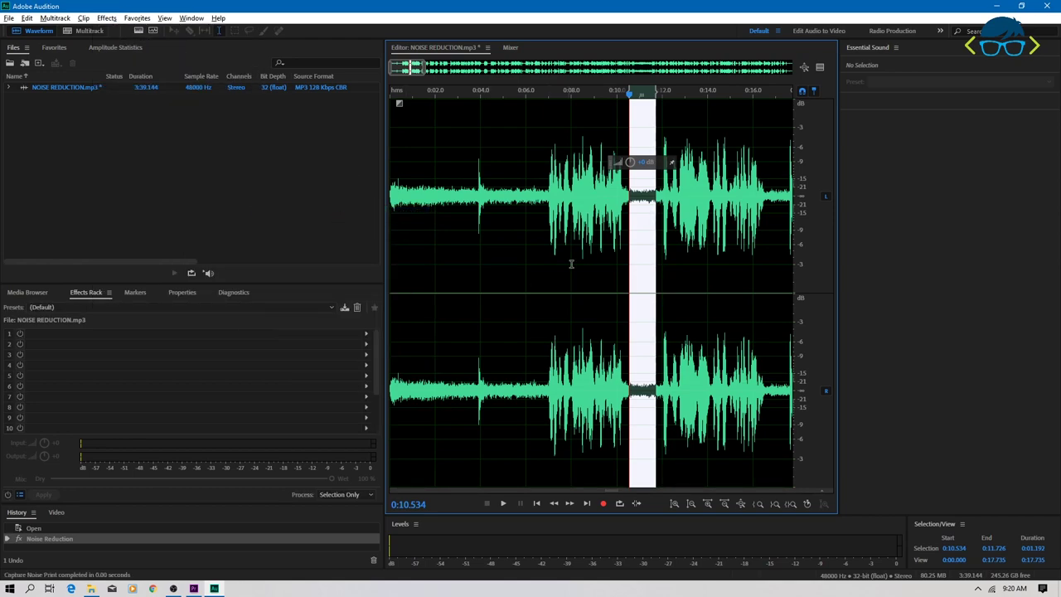
# Apply a second pass of Noise Reduction (process) to the whole recording with the new noise print.
pyautogui.click(561, 223)
pyautogui.hotkey('ctrl', 'a')
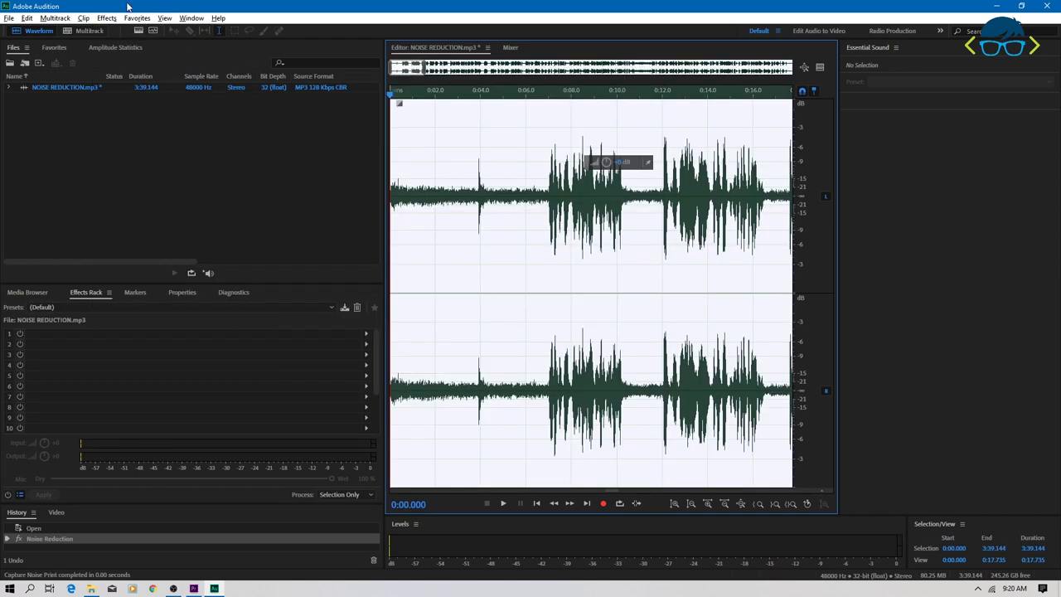
pyautogui.click(106, 18)
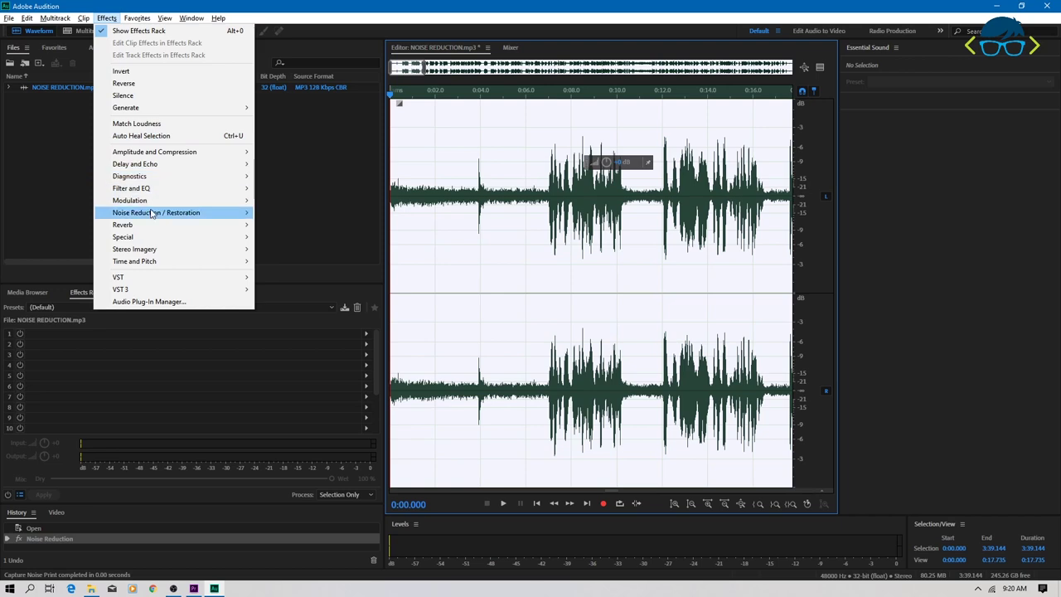
pyautogui.moveTo(151, 213)
pyautogui.click(295, 234)
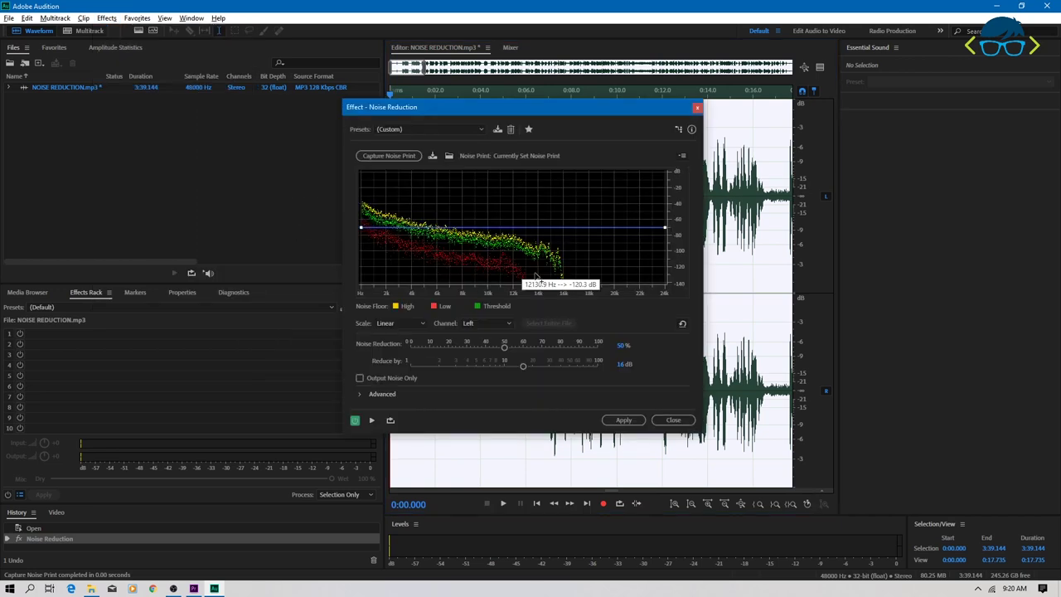
pyautogui.click(624, 420)
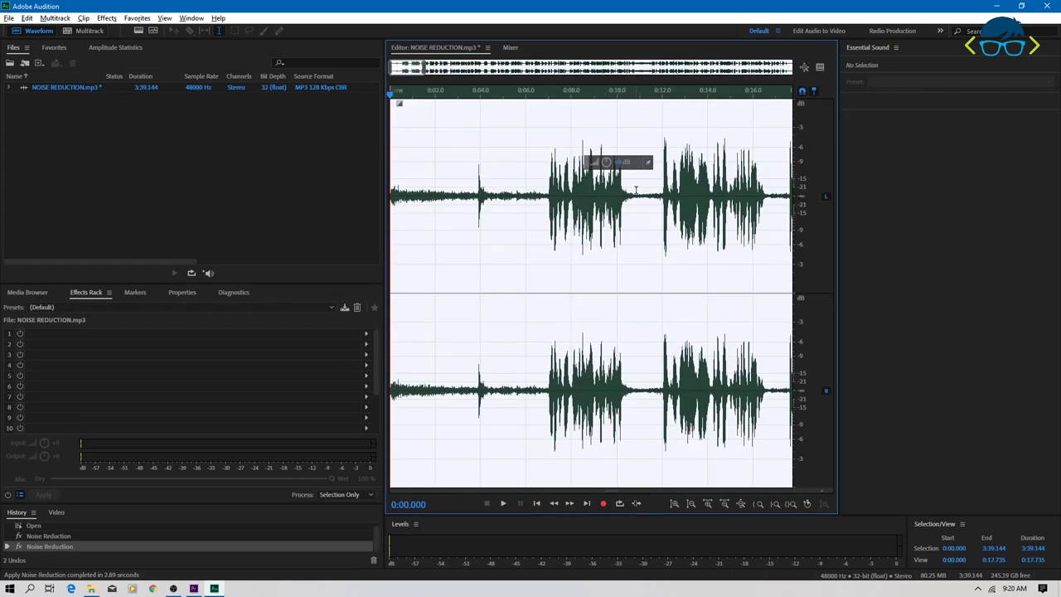
# Listen to the cleaned recording from about 0:10.9 to 0:18.5, widening the view to about 65 seconds.
pyautogui.click(636, 192)
pyautogui.press('space')
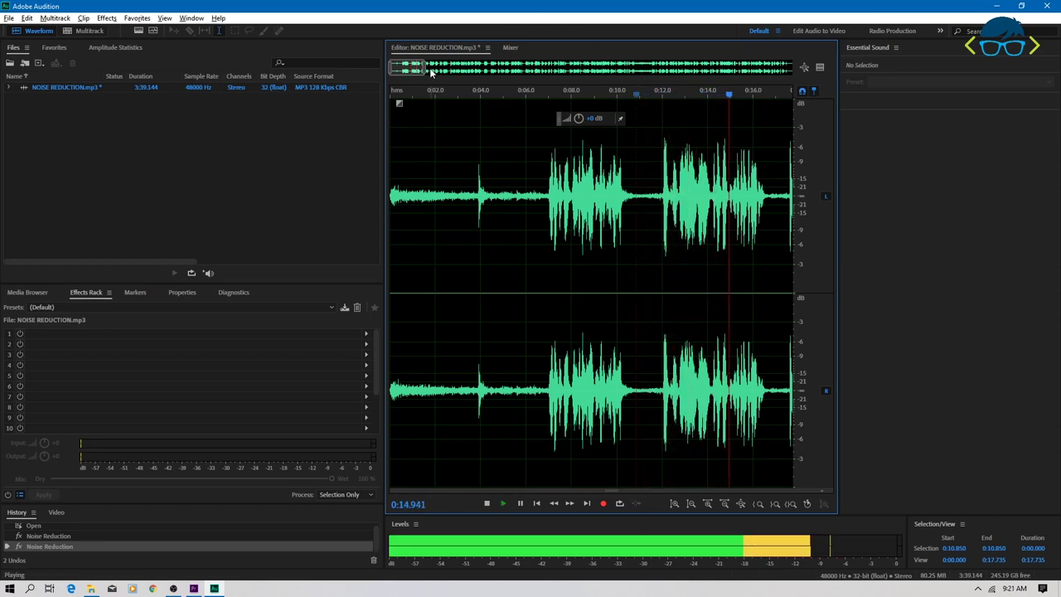
pyautogui.moveTo(422, 70); pyautogui.dragTo(508, 71)
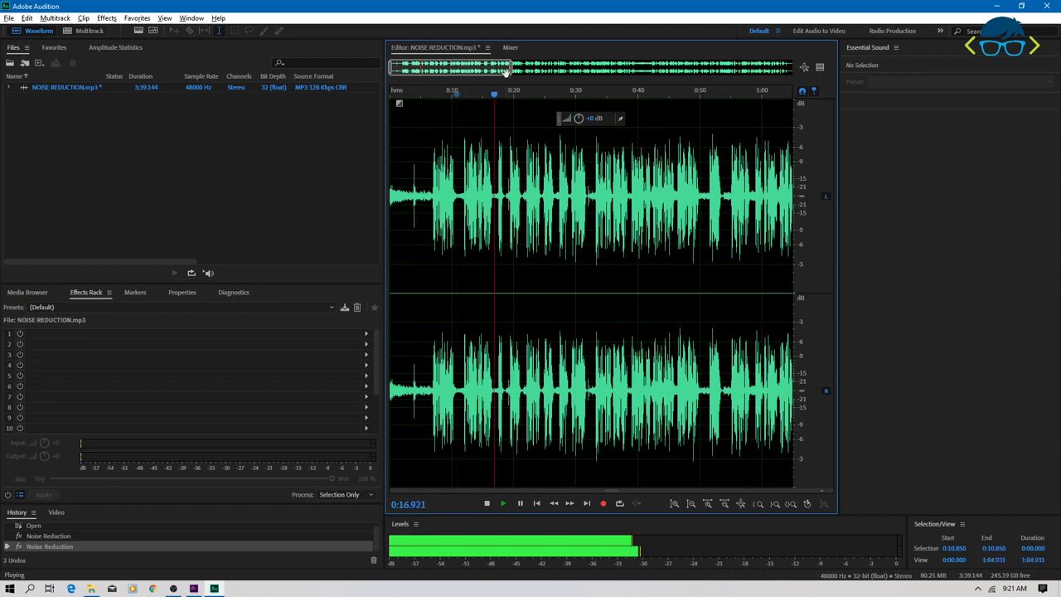
pyautogui.press('space')
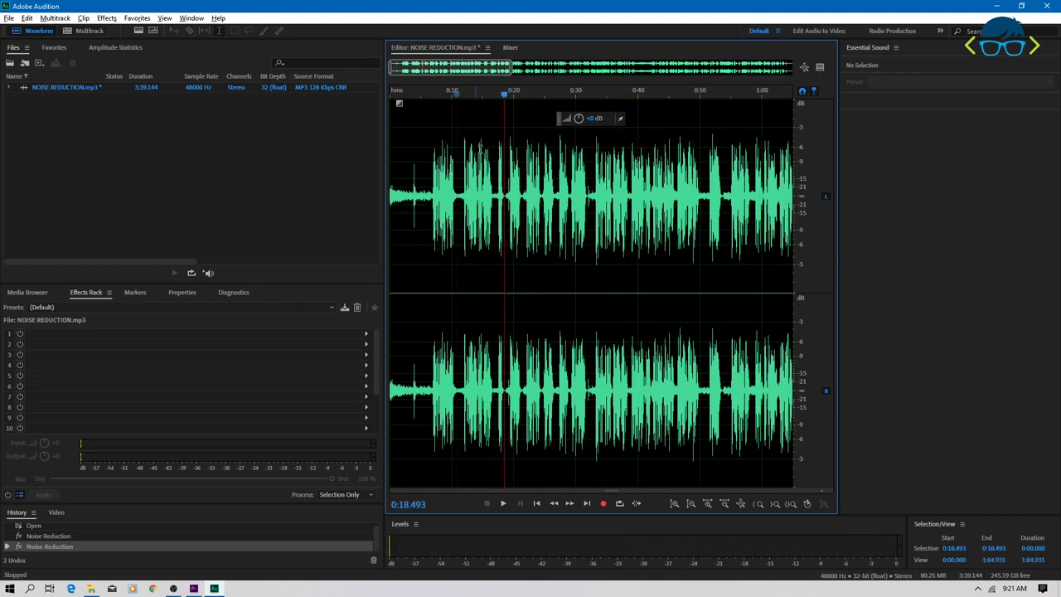
# Select the whole cleaned recording and export it to the Desktop as NOISE REDUCTION_02.mp3 in MP3 Audio format.
pyautogui.click(560, 199)
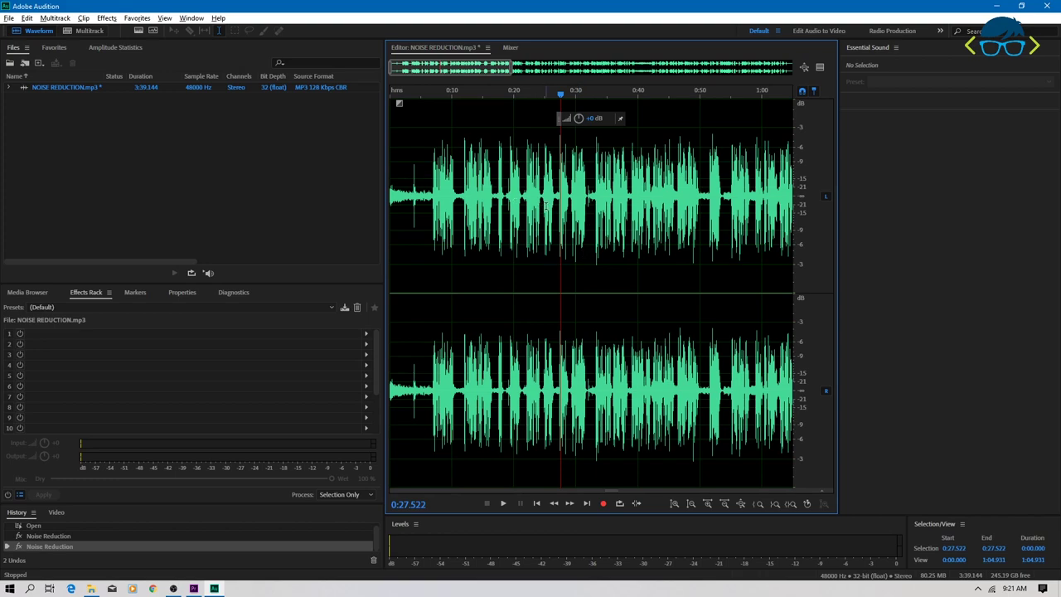
pyautogui.hotkey('ctrl', 'a')
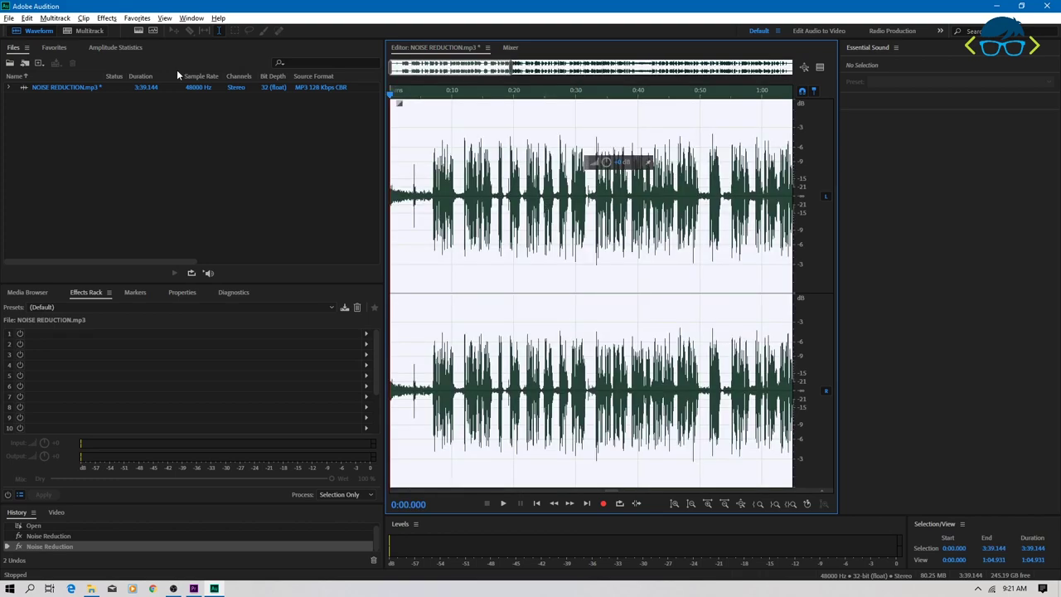
pyautogui.click(8, 18)
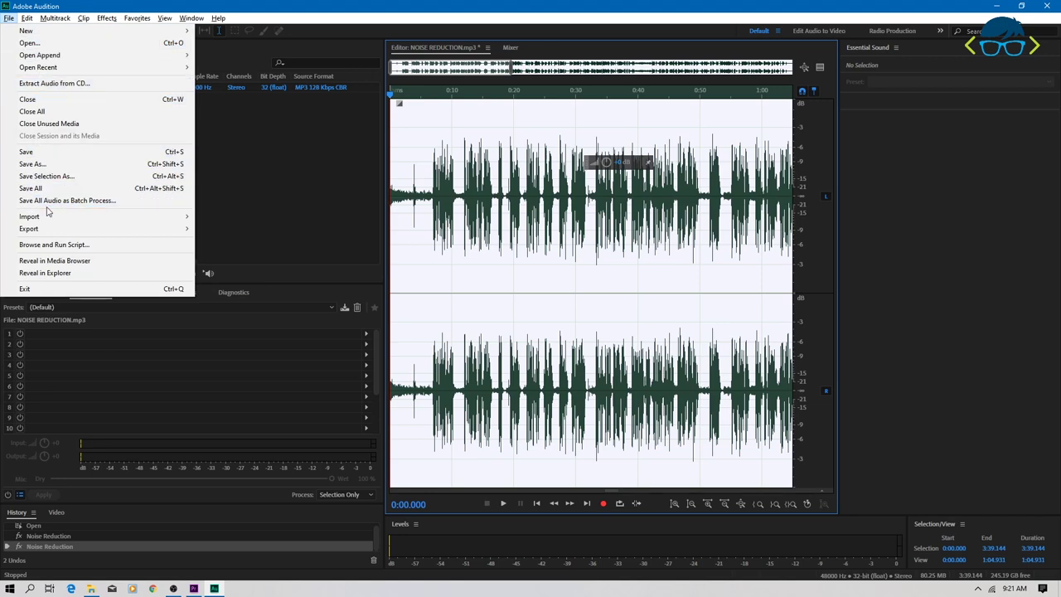
pyautogui.moveTo(50, 230)
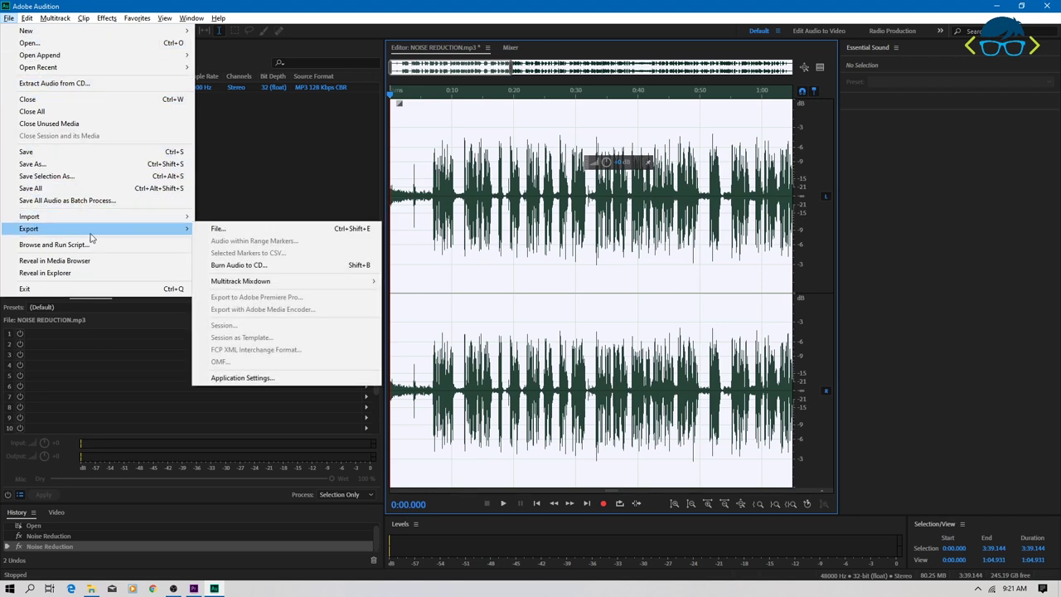
pyautogui.click(214, 231)
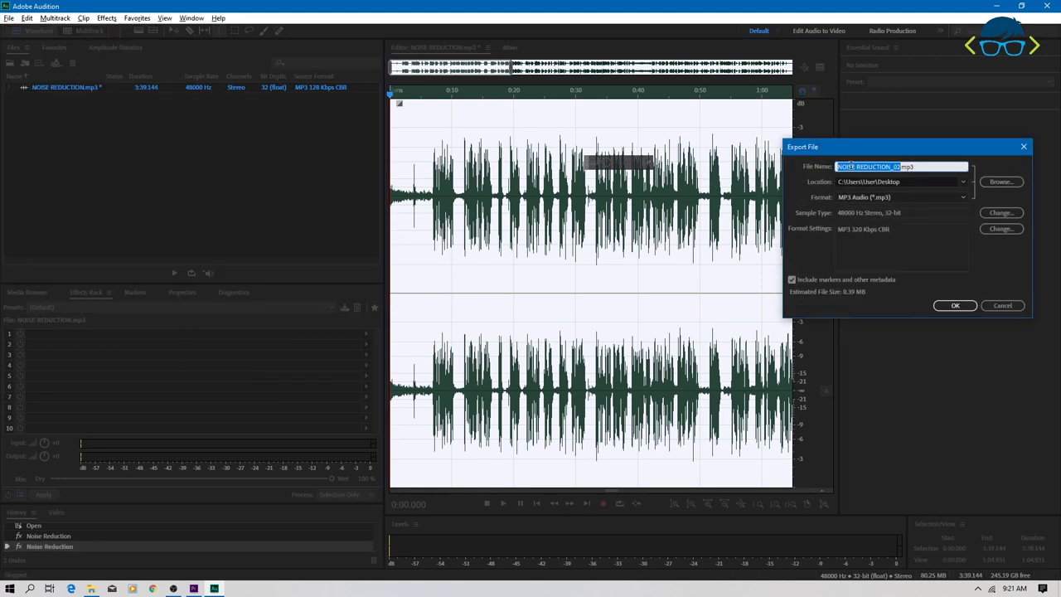
pyautogui.click(907, 166)
pyautogui.click(954, 306)
pyautogui.click(958, 261)
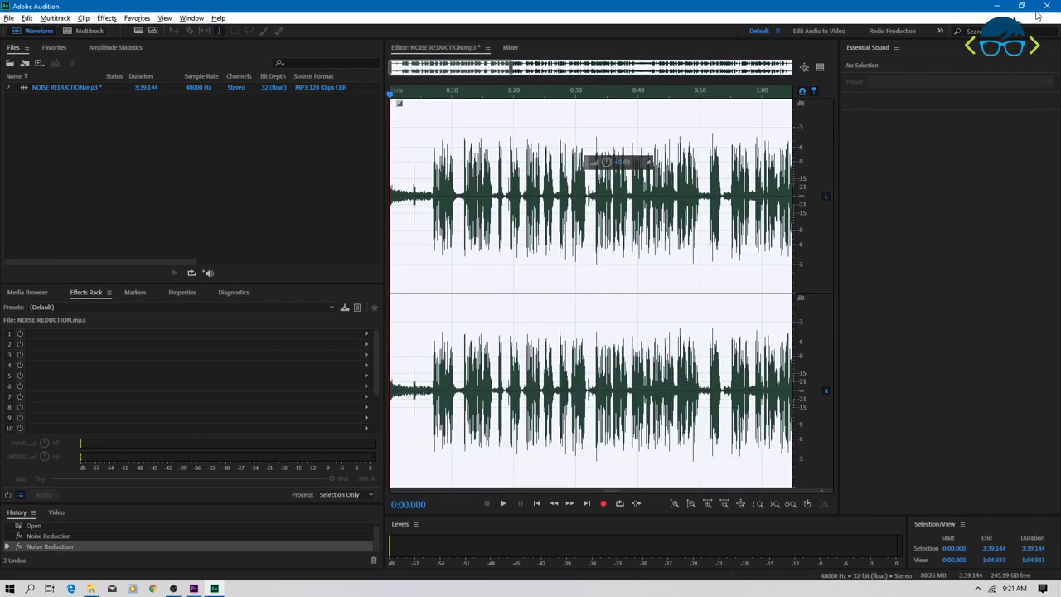
# Bring NOISE REDUCTION_02.mp3 from the desktop into Premiere Pro, placing it on audio track A2 at the start of sequence MVI_1197.
pyautogui.click(999, 8)
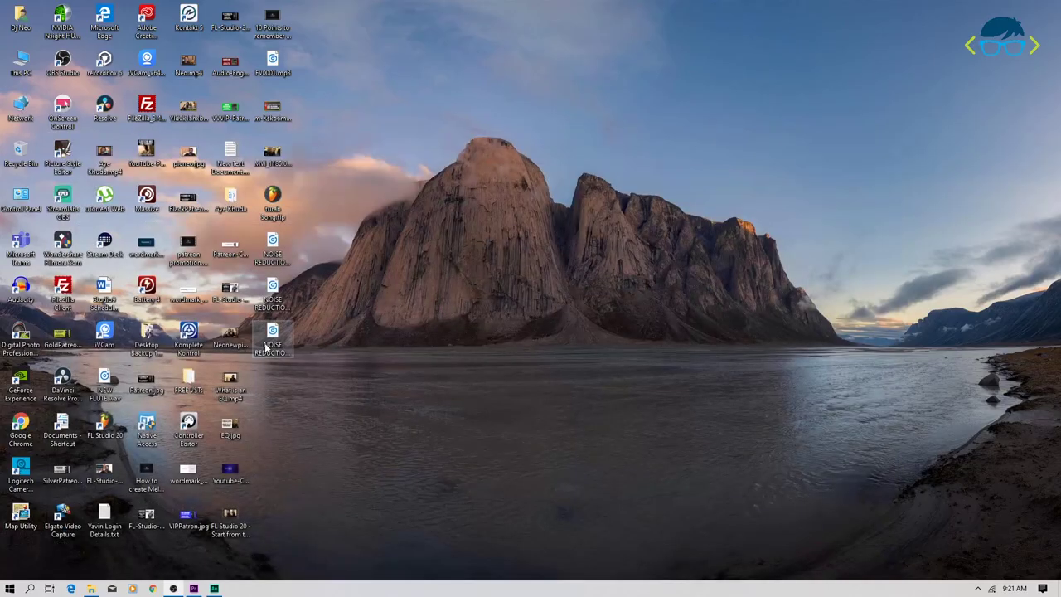
pyautogui.moveTo(277, 365); pyautogui.dragTo(320, 464)
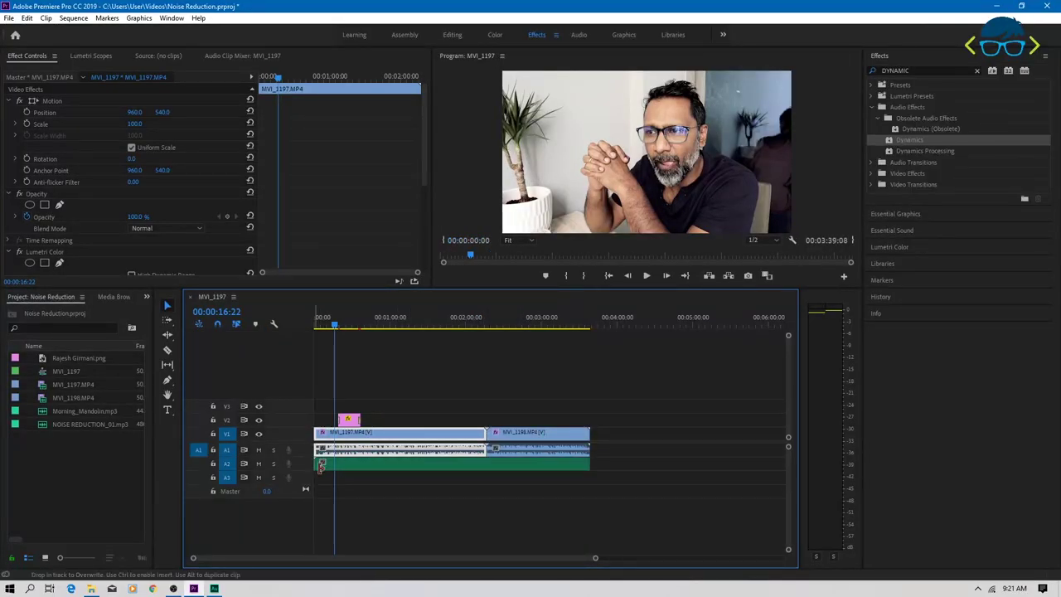
# Compare the audio by playing from 00:00:16:22 with A2 muted, then continuing from 00:00:24:05 with A1 muted and A2 unmuted.
pyautogui.click(259, 464)
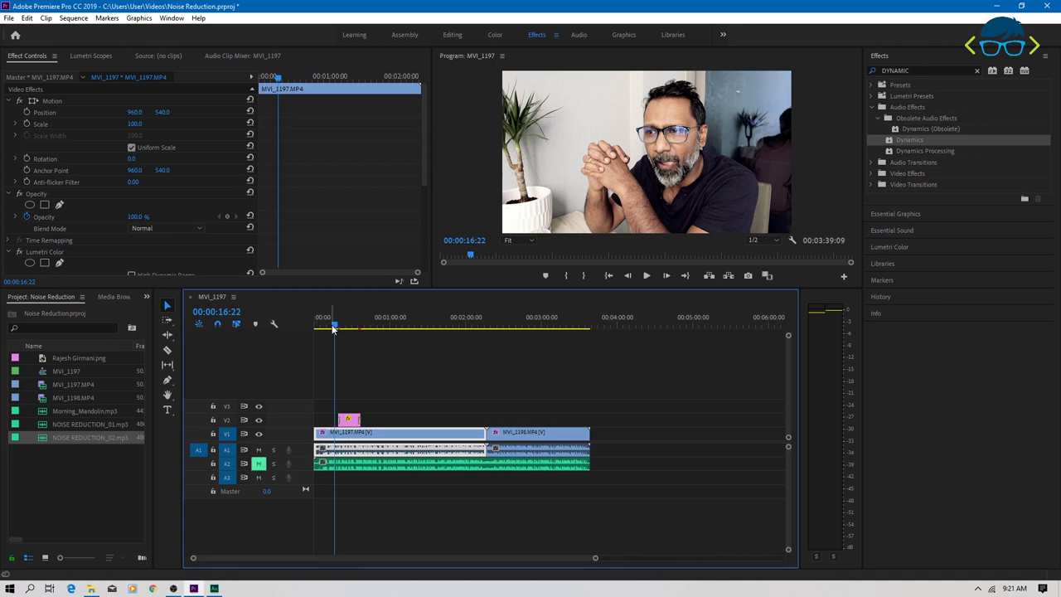
pyautogui.press('space')
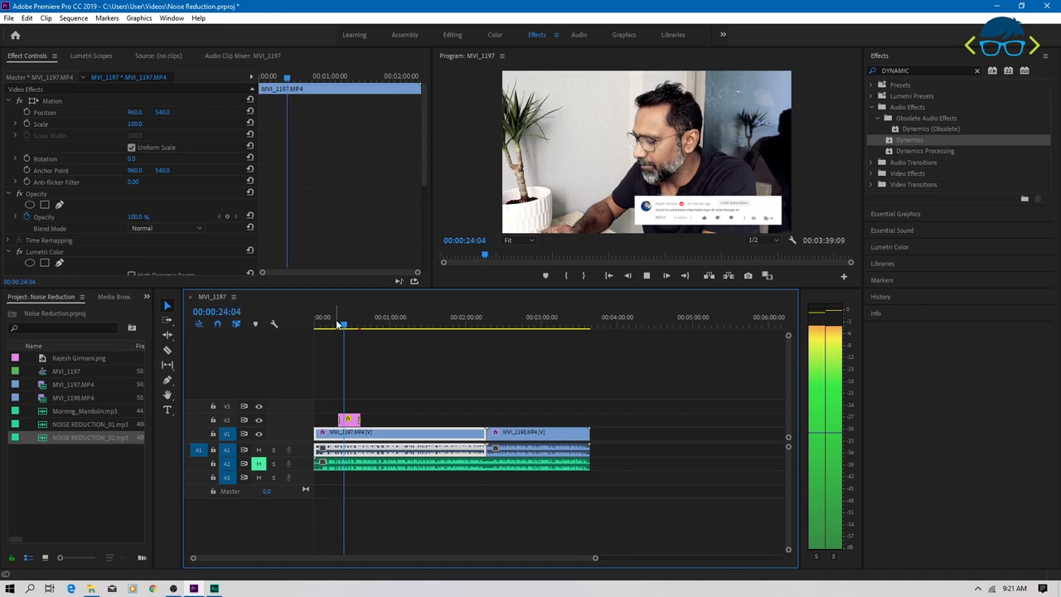
pyautogui.press('space')
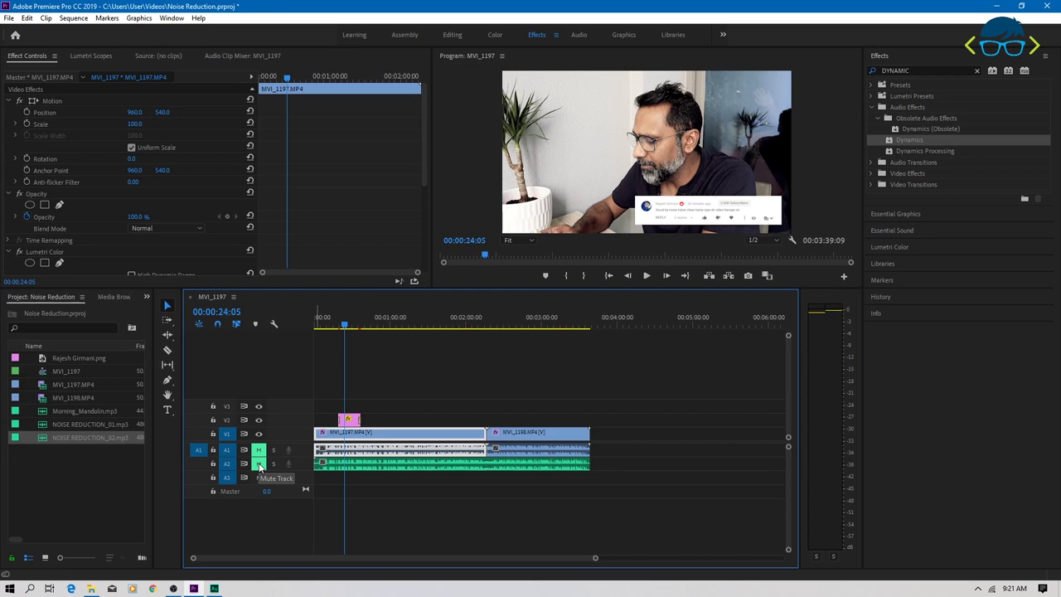
pyautogui.press('space')
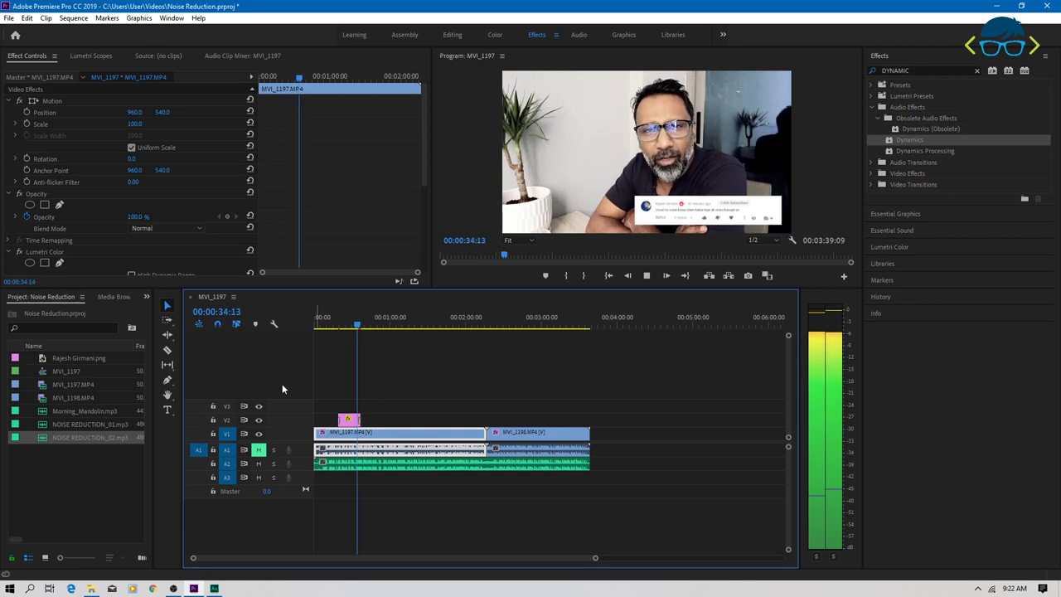
pyautogui.press('space')
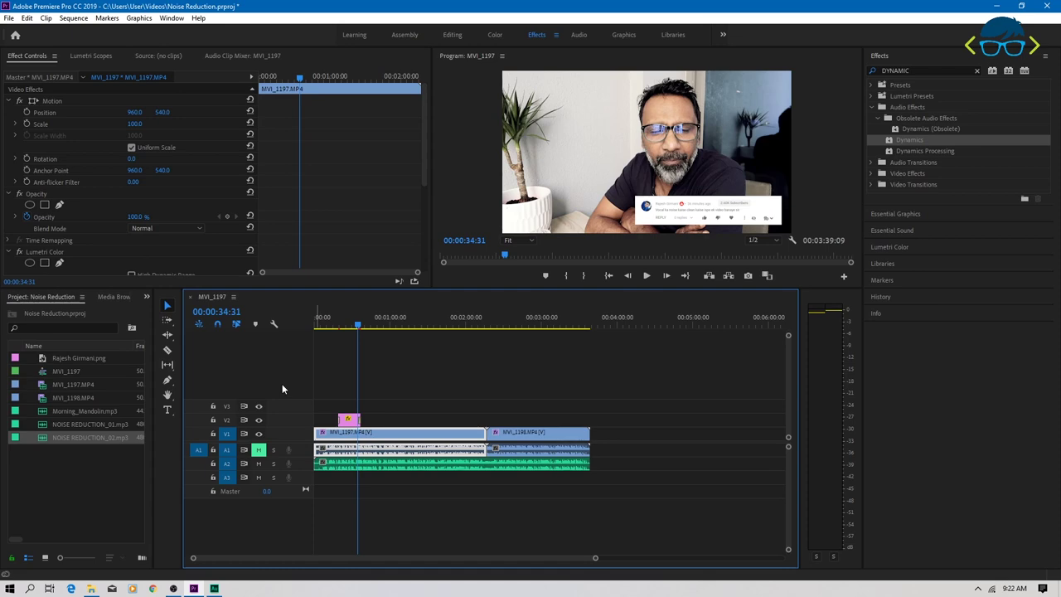
# Place the background music Morning_Mandolin.mp3 on audio track A3 from the start of the sequence and switch to the Audio workspace.
pyautogui.click(92, 589)
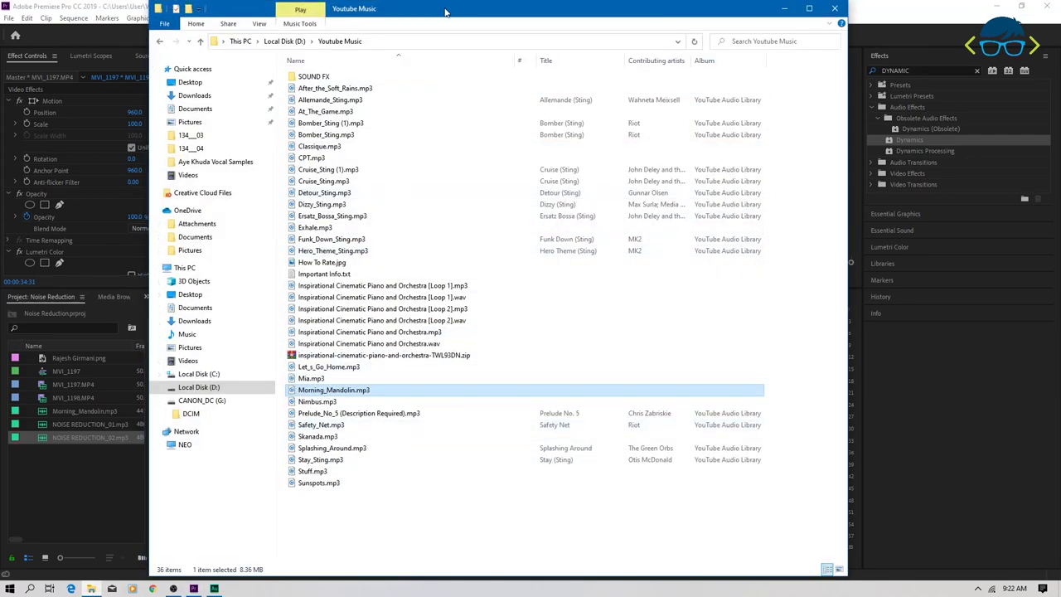
pyautogui.moveTo(445, 12); pyautogui.dragTo(1060, 23)
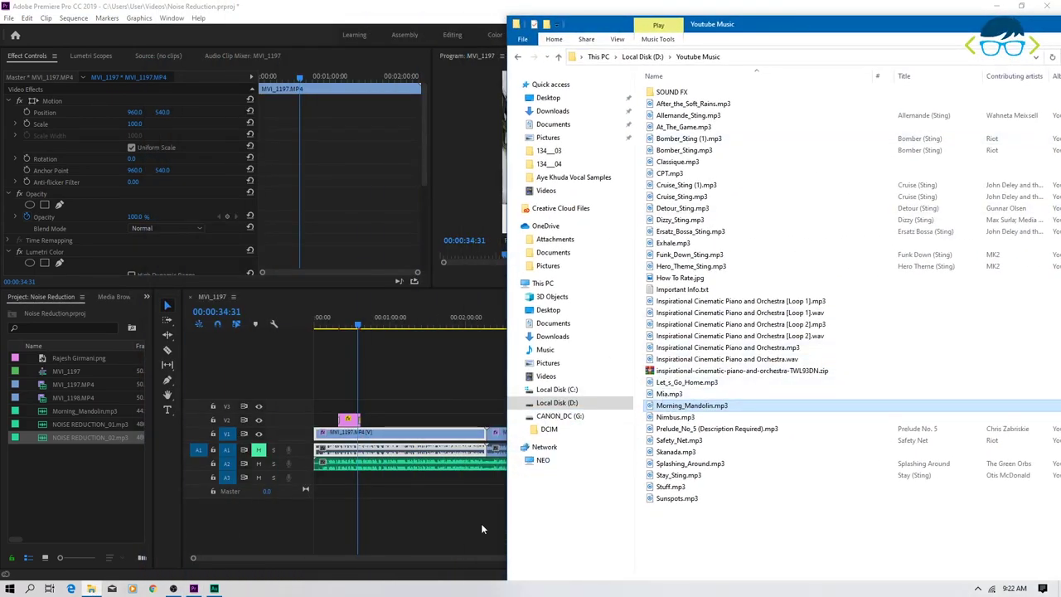
pyautogui.moveTo(481, 529); pyautogui.dragTo(330, 479)
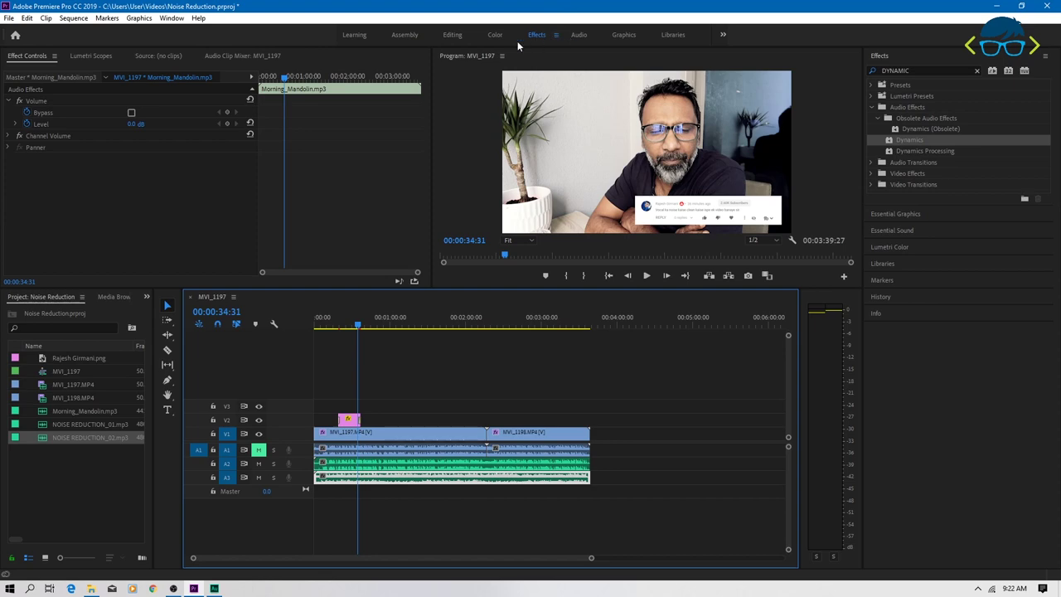
pyautogui.click(579, 36)
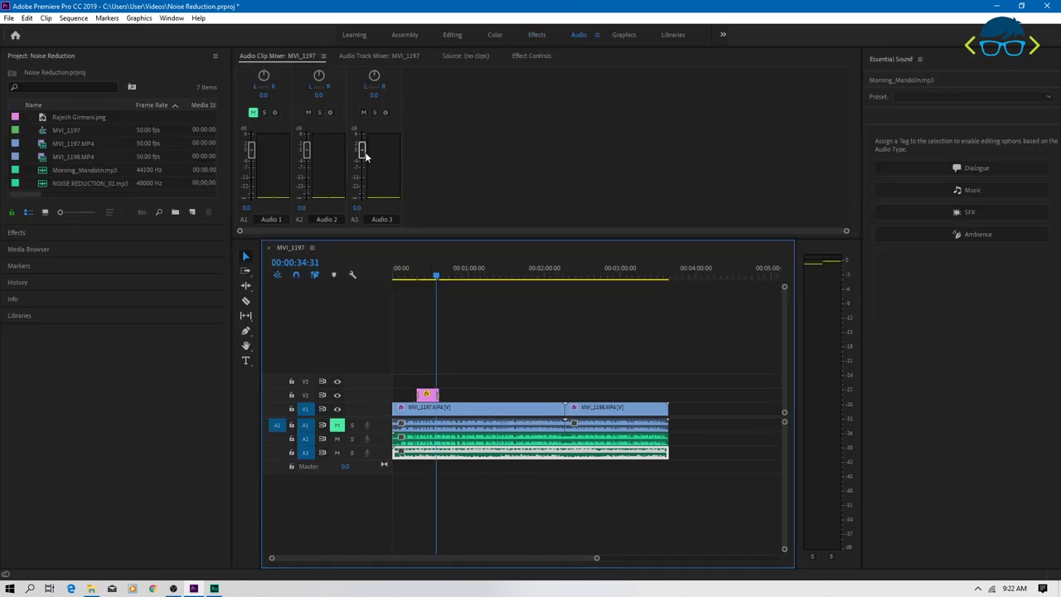
# Lower the background music on Audio 3 to -12.5 dB, play the mix, and dock the Program monitor beside the Audio Clip Mixer.
pyautogui.moveTo(363, 153); pyautogui.dragTo(362, 178)
pyautogui.press('space')
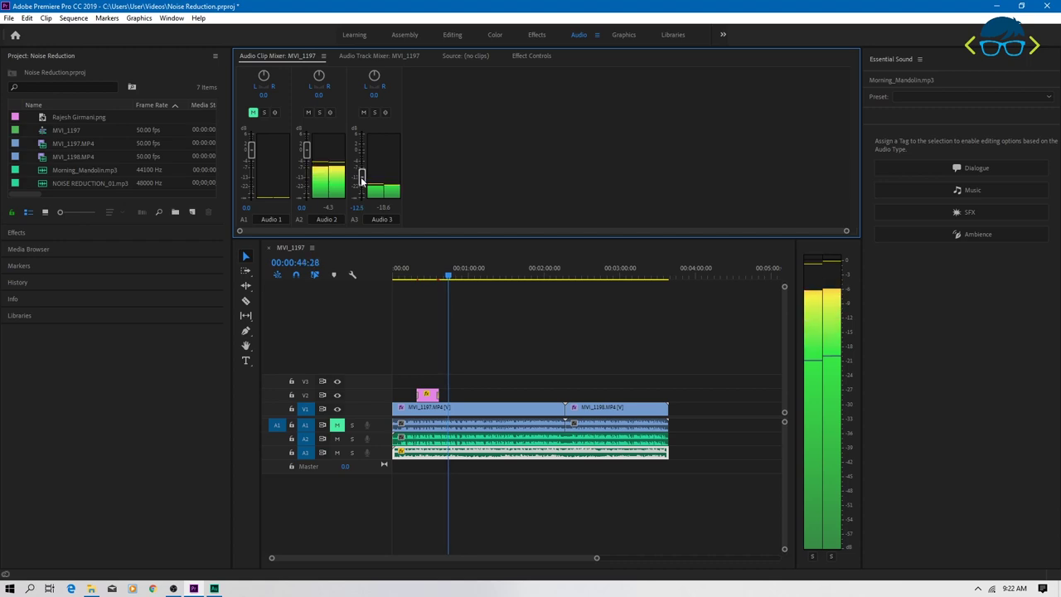
pyautogui.moveTo(361, 177); pyautogui.dragTo(362, 179)
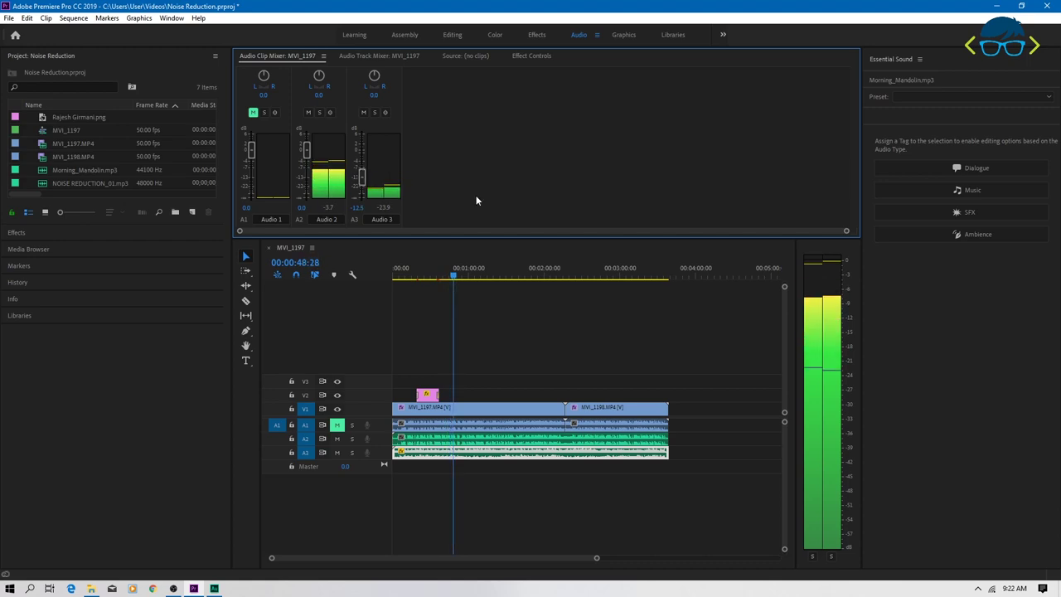
pyautogui.moveTo(1059, 240); pyautogui.dragTo(839, 135)
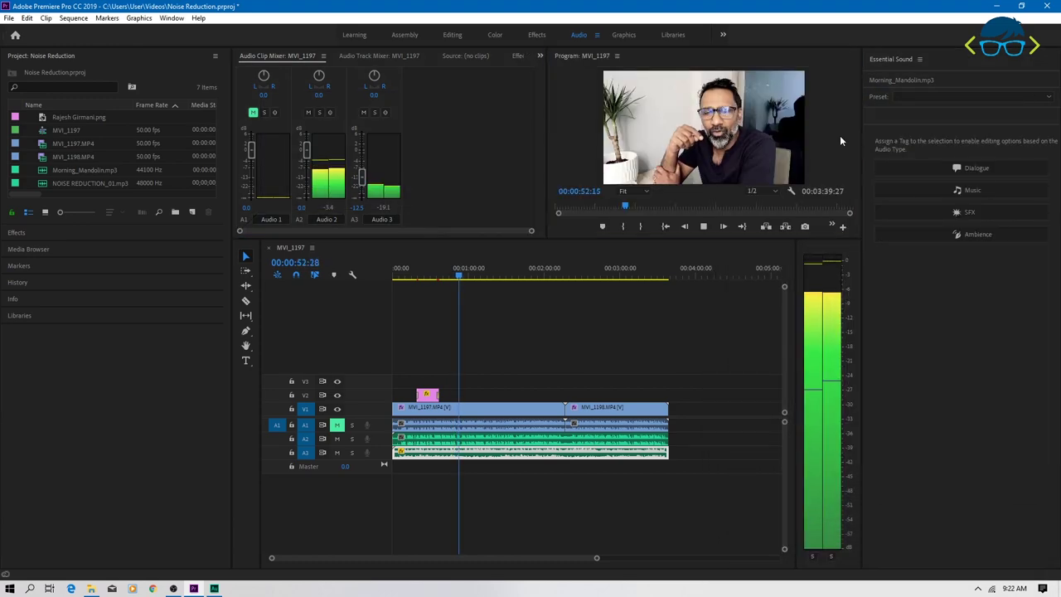
pyautogui.press('space')
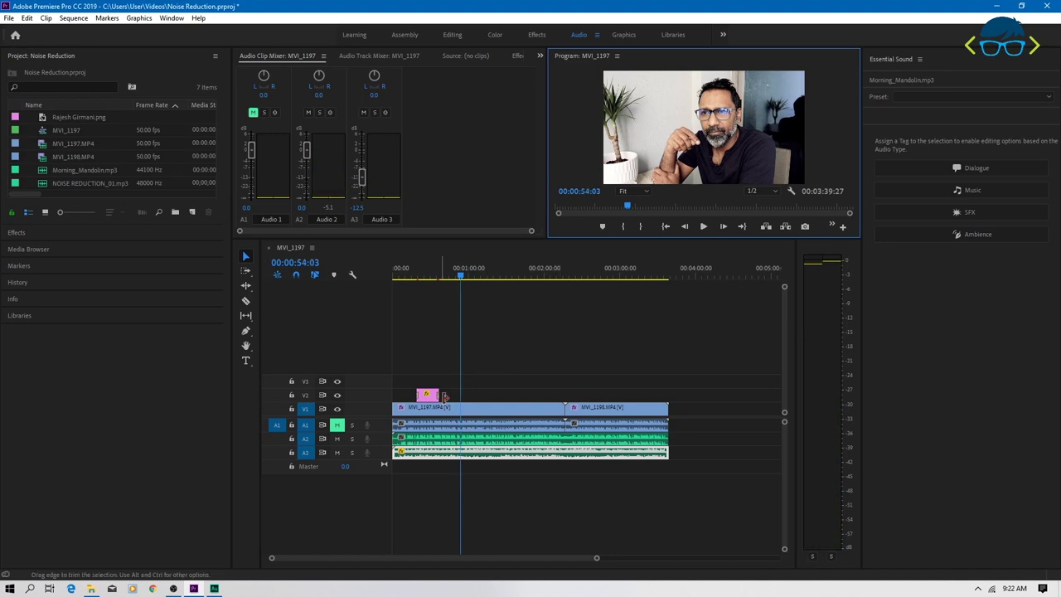
# Compare the voice under music by playing from 00:00:54:03 with only A2 muted, then from 00:01:01:33 with only A1 muted.
pyautogui.click(337, 425)
pyautogui.click(337, 440)
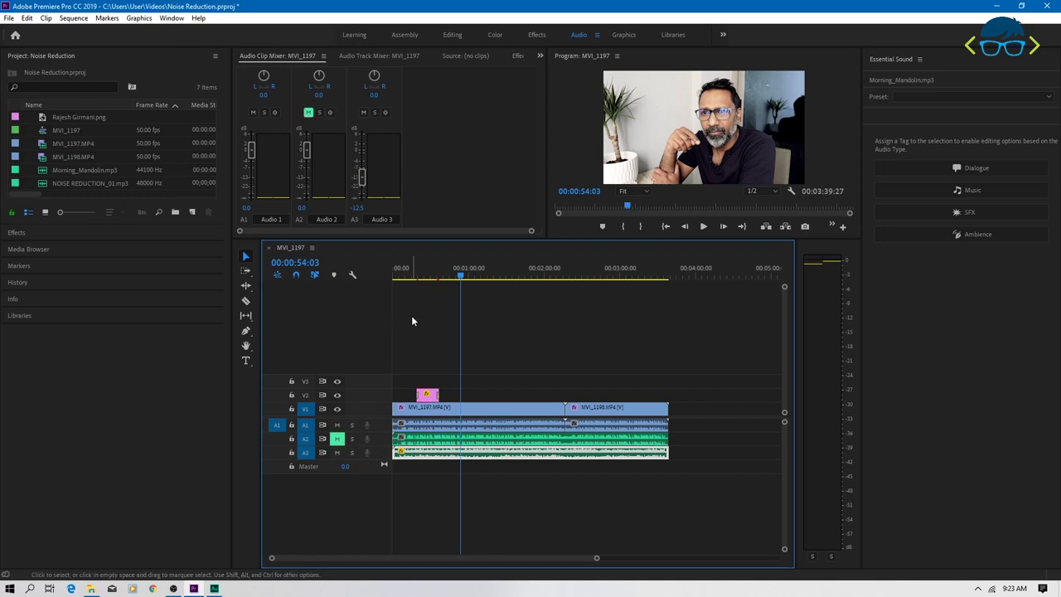
pyautogui.press('space')
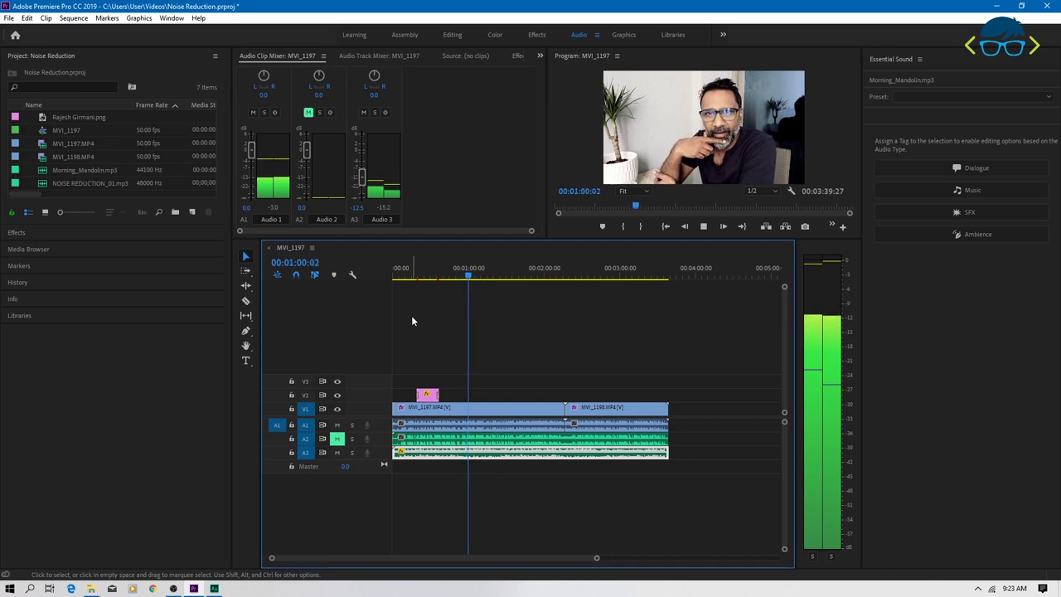
pyautogui.press('space')
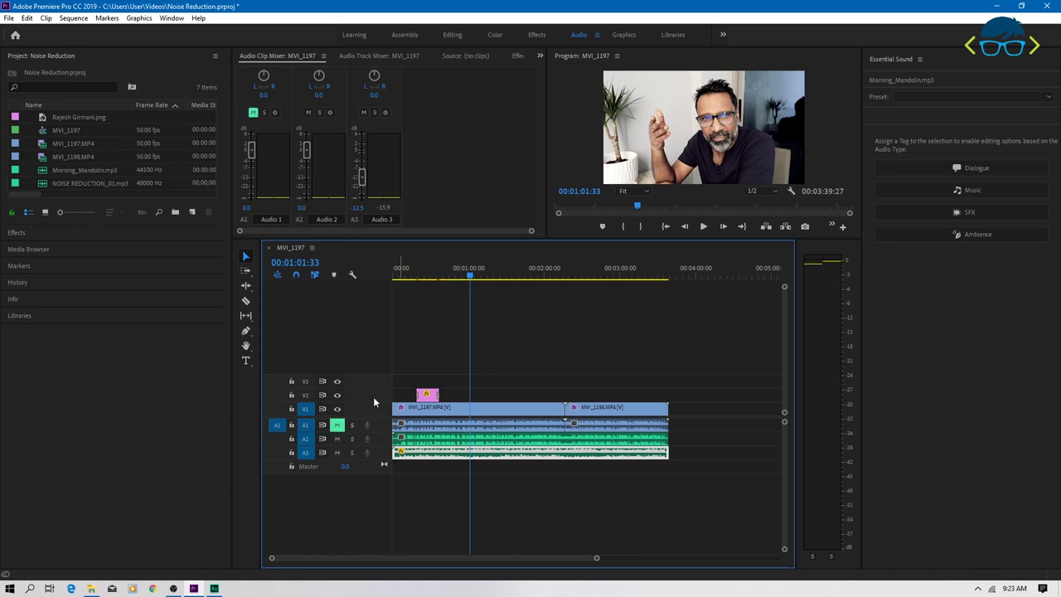
pyautogui.press('space')
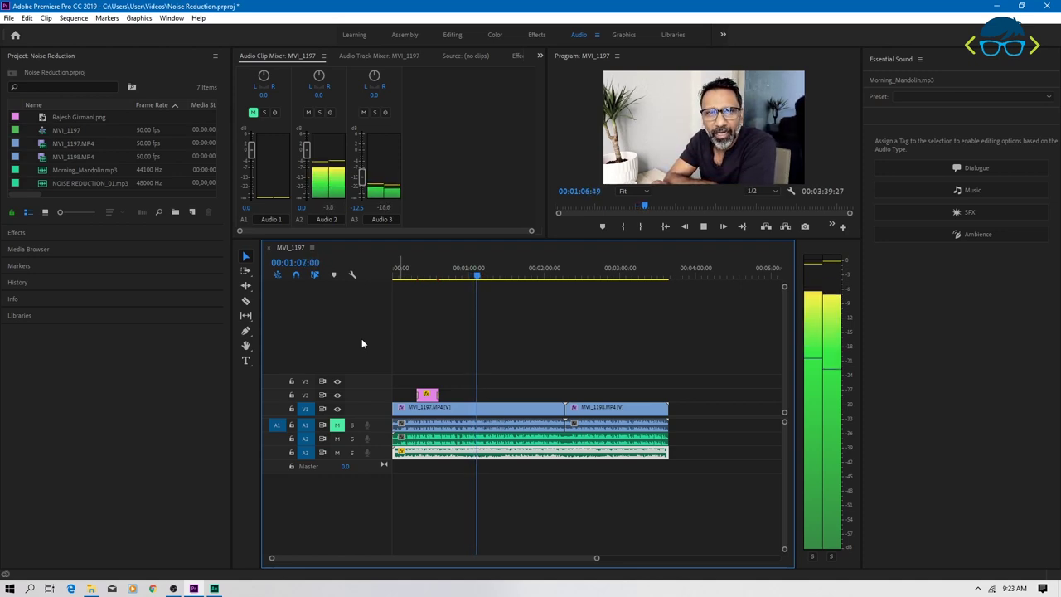
# Mute track A2 during playback to isolate the background music and lower the Audio 3 level to -16.1 dB.
pyautogui.click(339, 443)
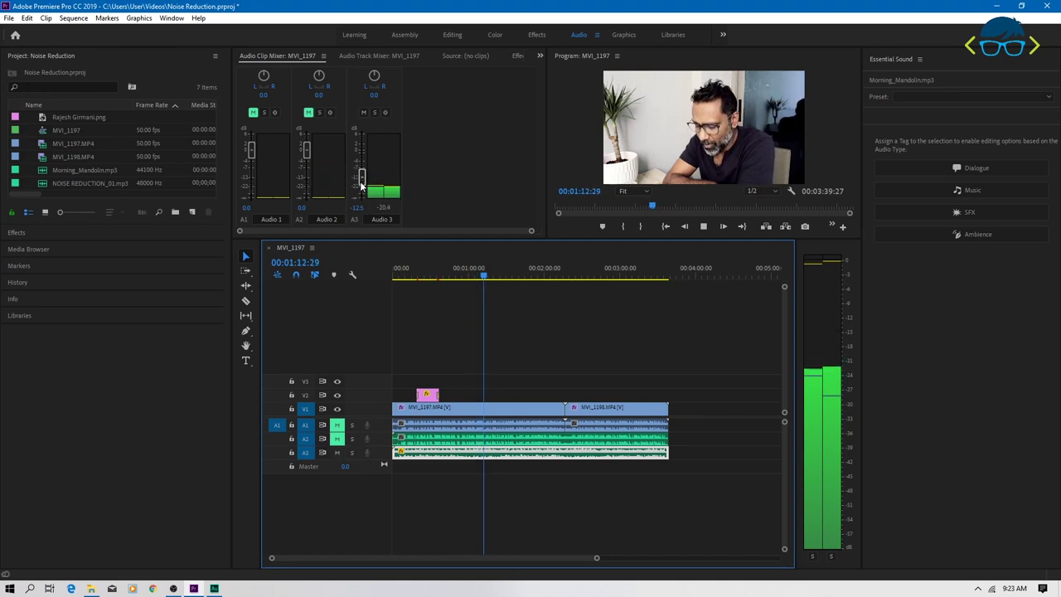
pyautogui.moveTo(361, 183); pyautogui.dragTo(362, 186)
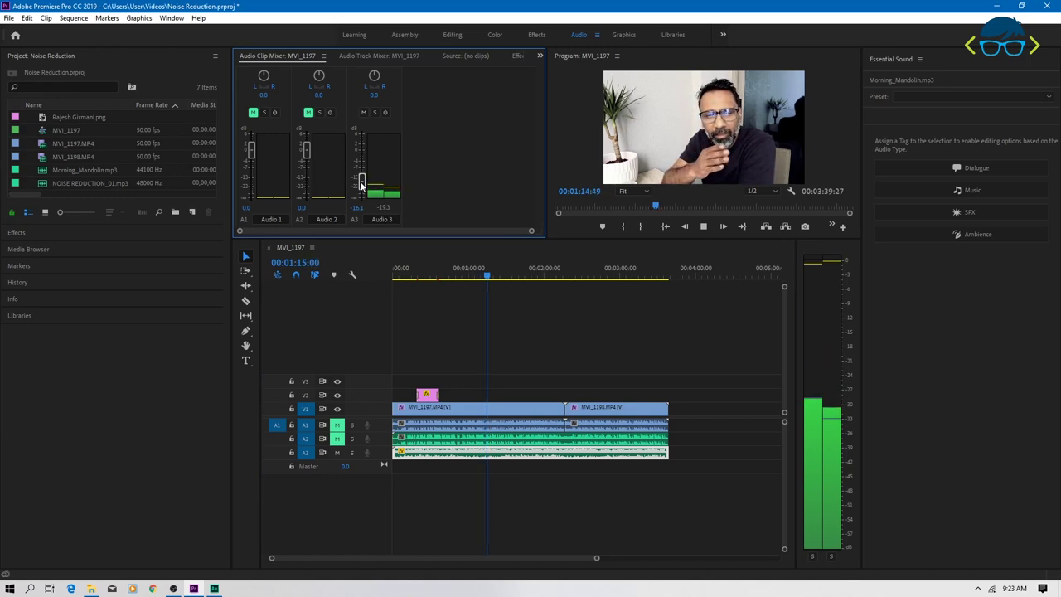